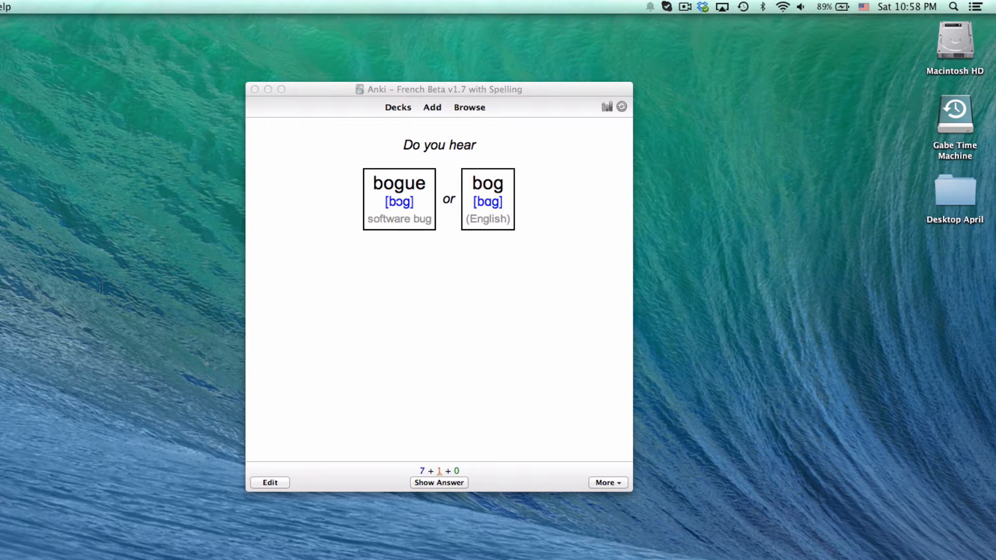
# Reveal the answer of the bogue/bog card and search the card browser for "bogue".
pyautogui.click(391, 254)
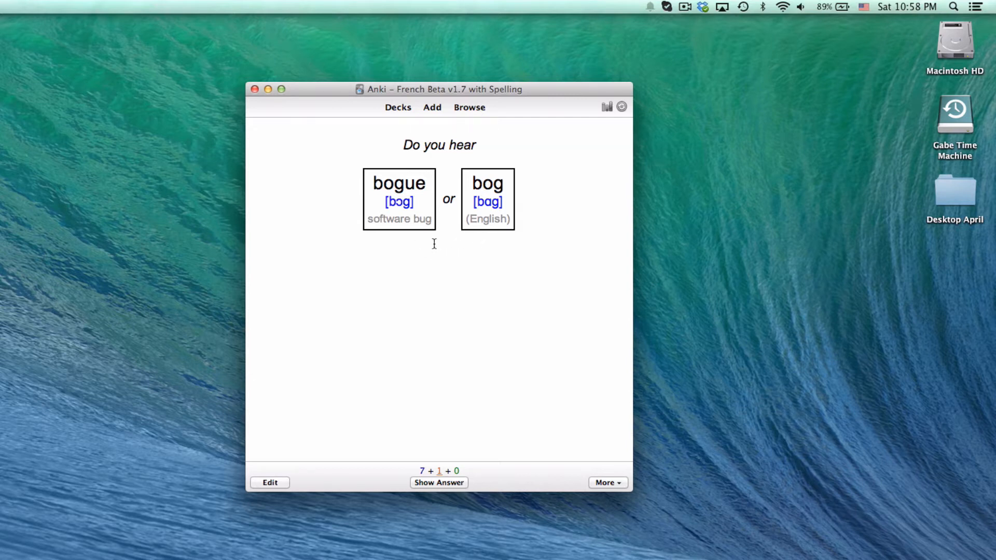
pyautogui.click(445, 481)
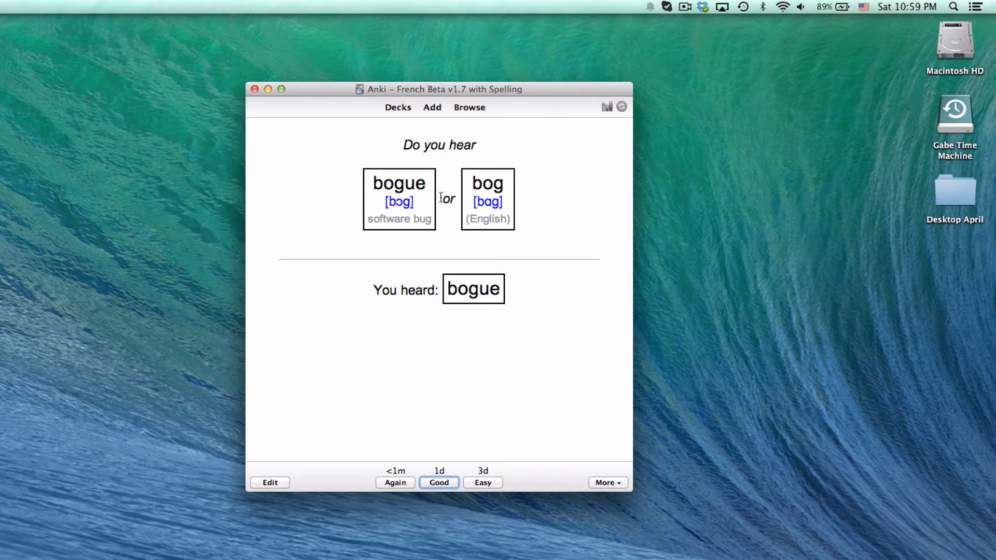
pyautogui.click(472, 106)
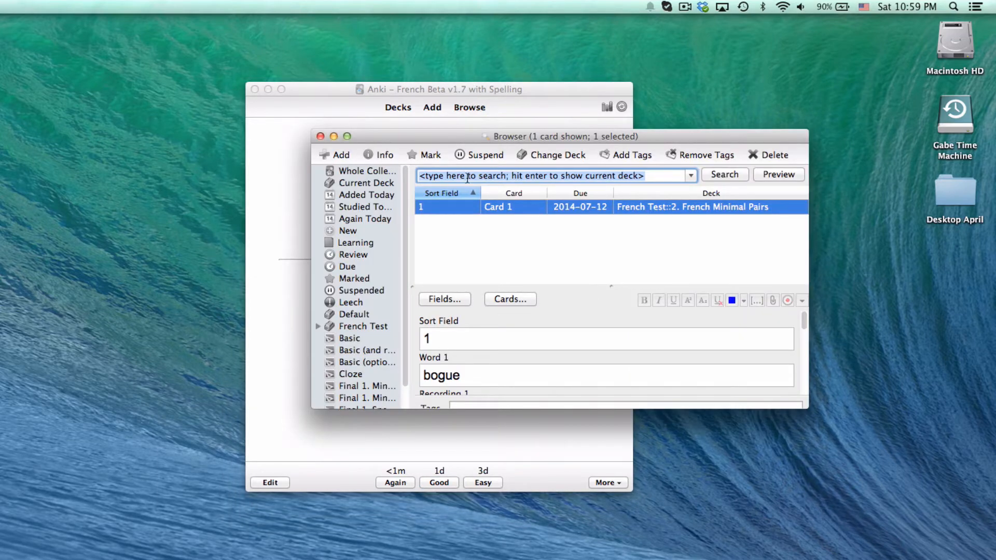
pyautogui.write('bogue')
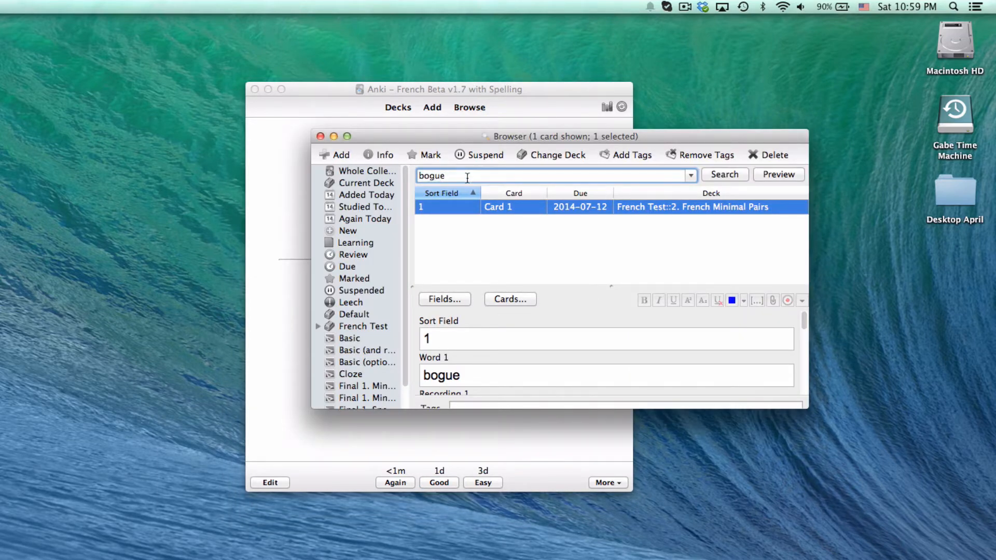
pyautogui.press('Return')
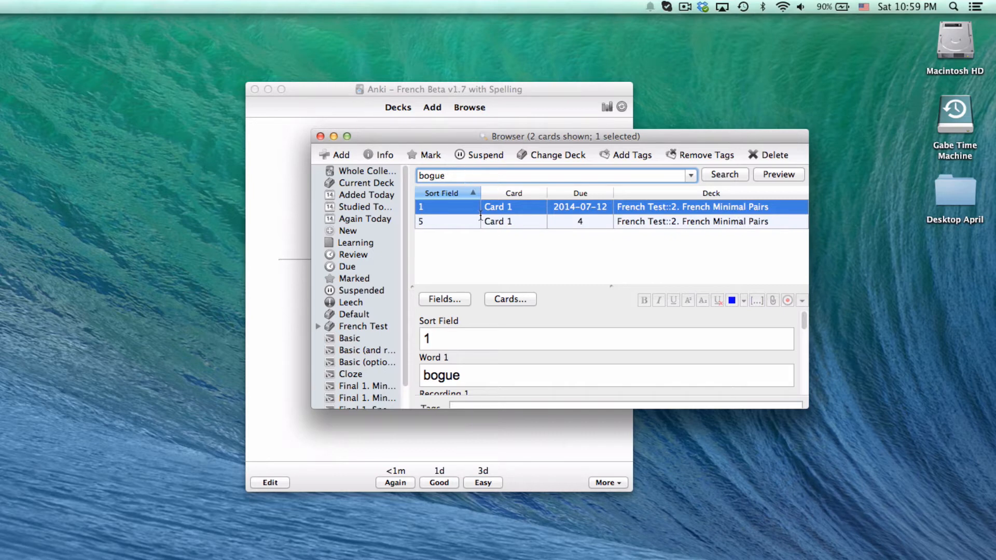
pyautogui.moveTo(433, 135); pyautogui.dragTo(632, 126)
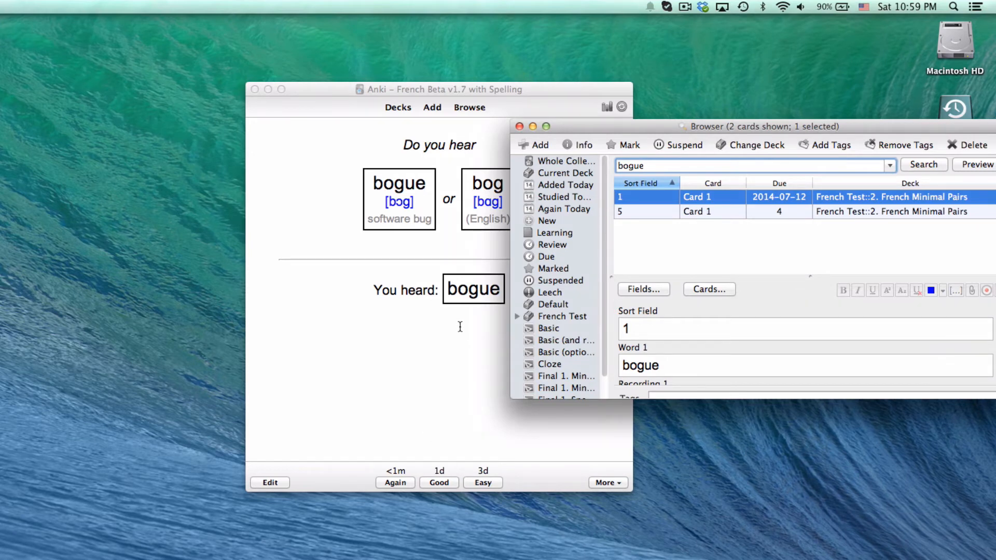
pyautogui.moveTo(628, 130); pyautogui.dragTo(370, 137)
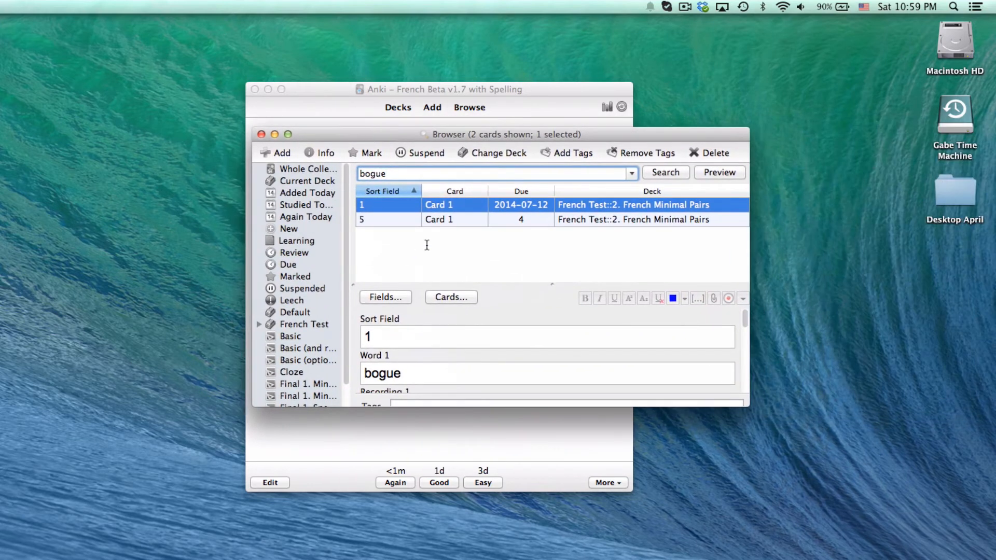
# Open the card templates of the first bogue card and examine the Word 1 and Recording 1 fields in its back template.
pyautogui.click(449, 299)
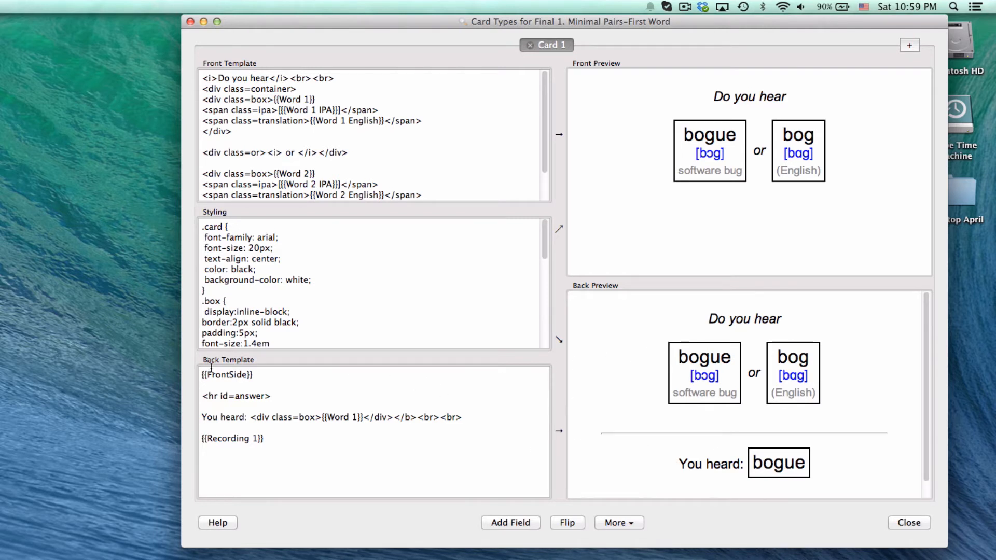
pyautogui.moveTo(202, 373); pyautogui.dragTo(333, 461)
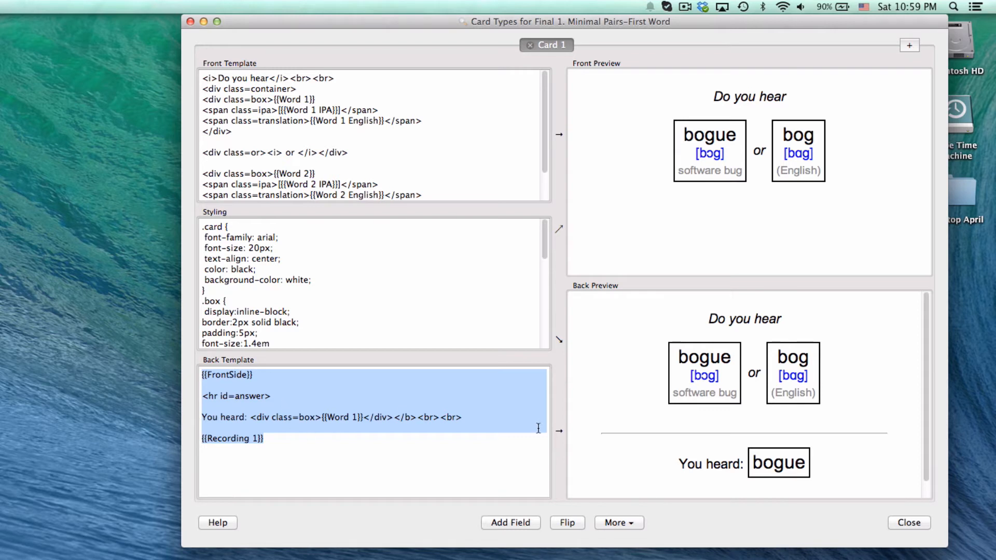
pyautogui.click(713, 452)
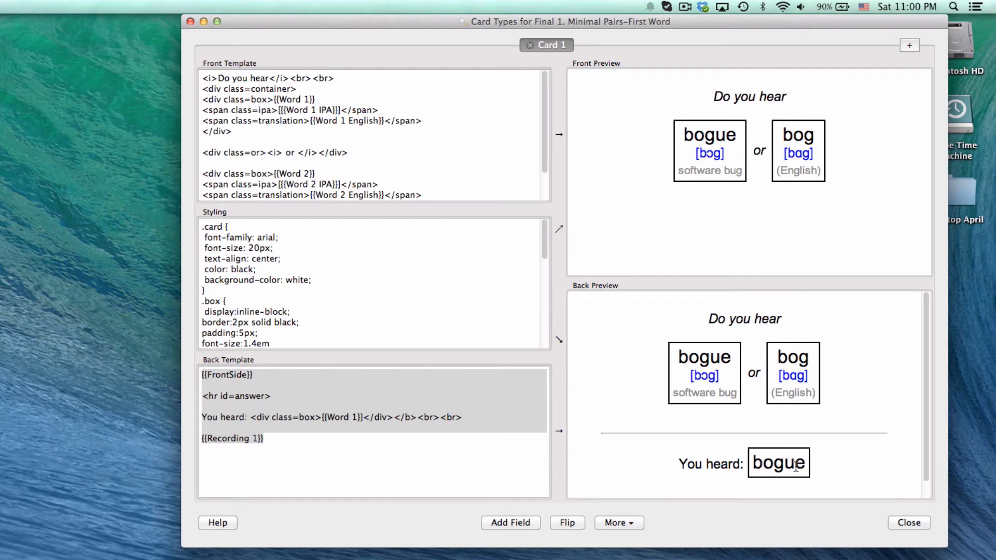
pyautogui.click(313, 459)
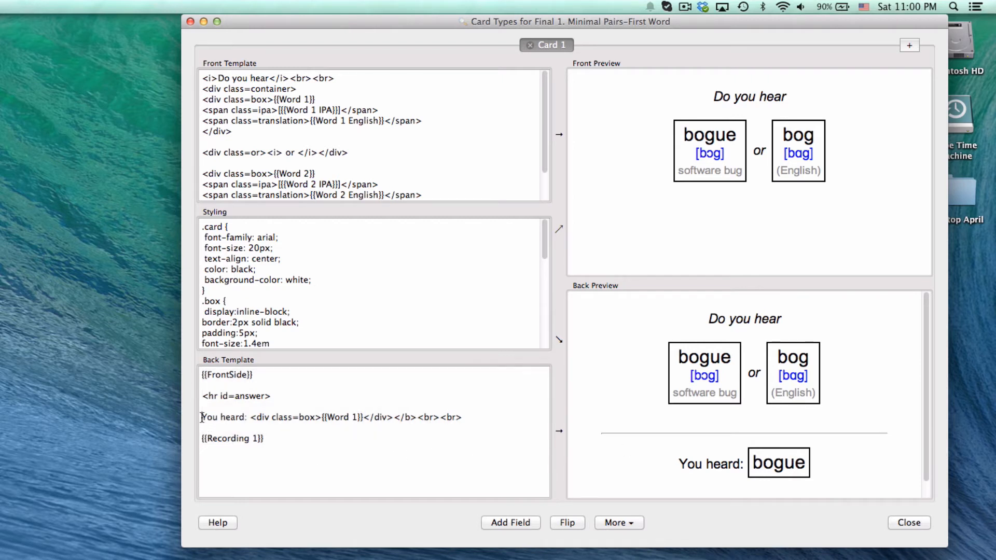
pyautogui.moveTo(203, 417); pyautogui.dragTo(247, 417)
pyautogui.moveTo(322, 417); pyautogui.dragTo(367, 417)
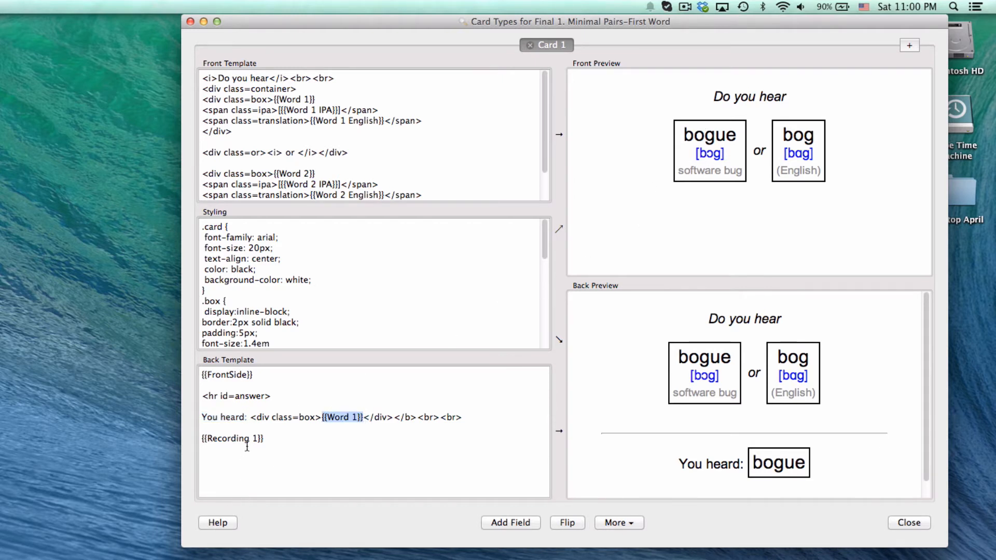
pyautogui.click(267, 439)
pyautogui.moveTo(267, 439); pyautogui.dragTo(193, 440)
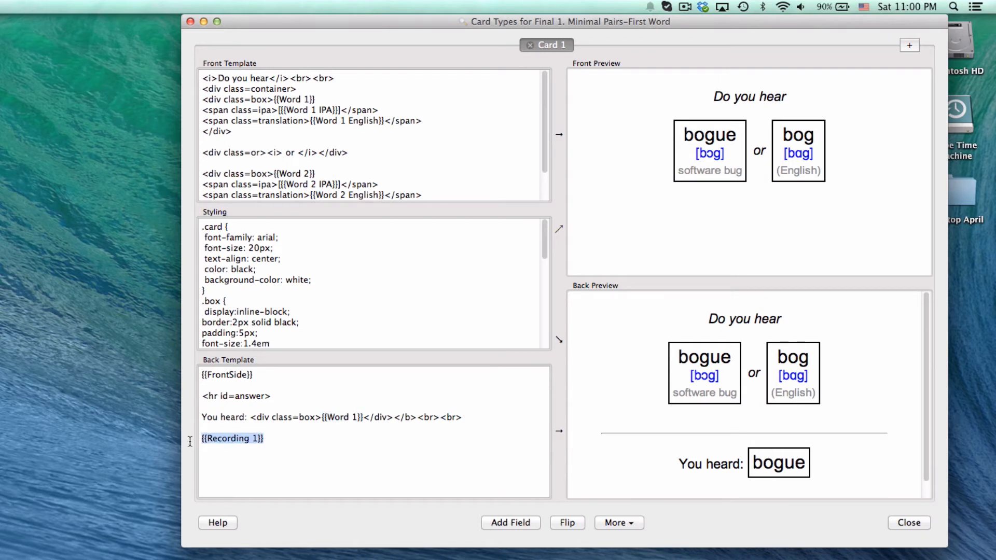
# Add {{Recording 2}} directly after {{Recording 1}} in the First Word back template and close the card templates.
pyautogui.click(271, 439)
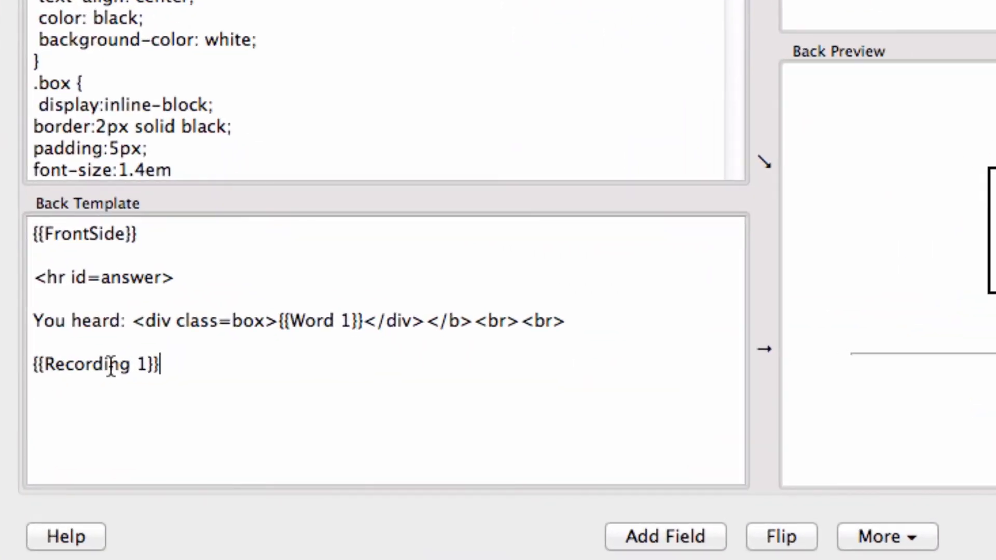
pyautogui.write('{{Recording')
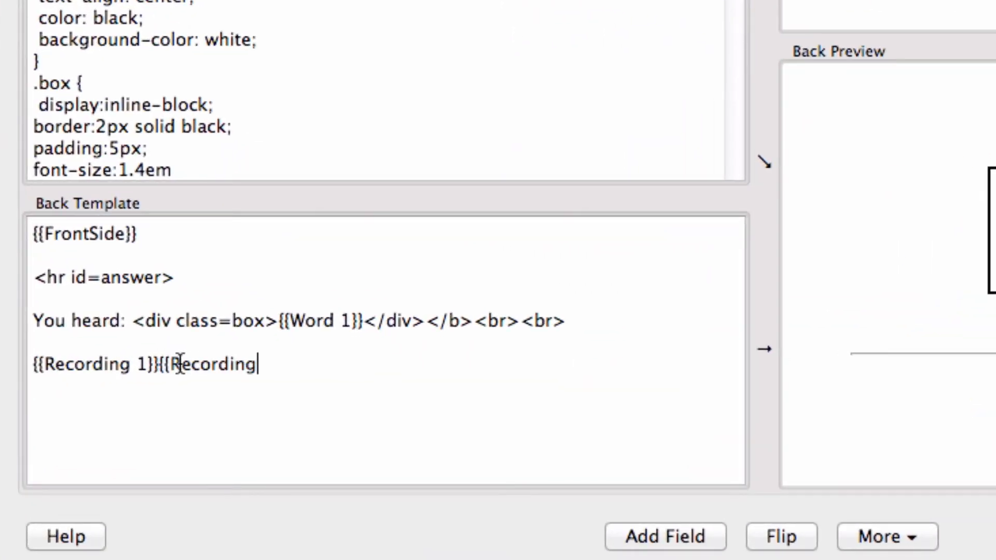
pyautogui.write(' 2}}')
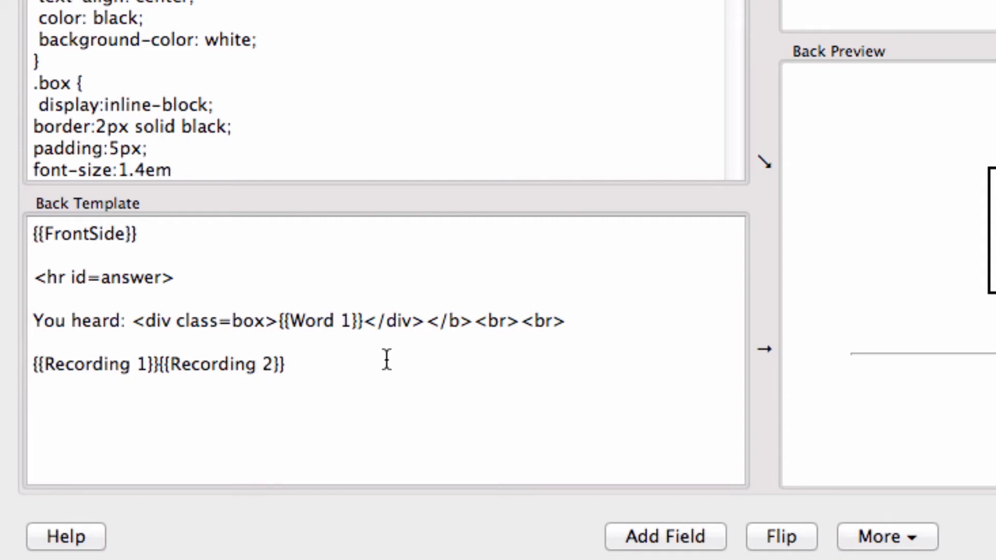
pyautogui.moveTo(159, 364); pyautogui.dragTo(22, 365)
pyautogui.moveTo(157, 364); pyautogui.dragTo(314, 368)
pyautogui.click(314, 368)
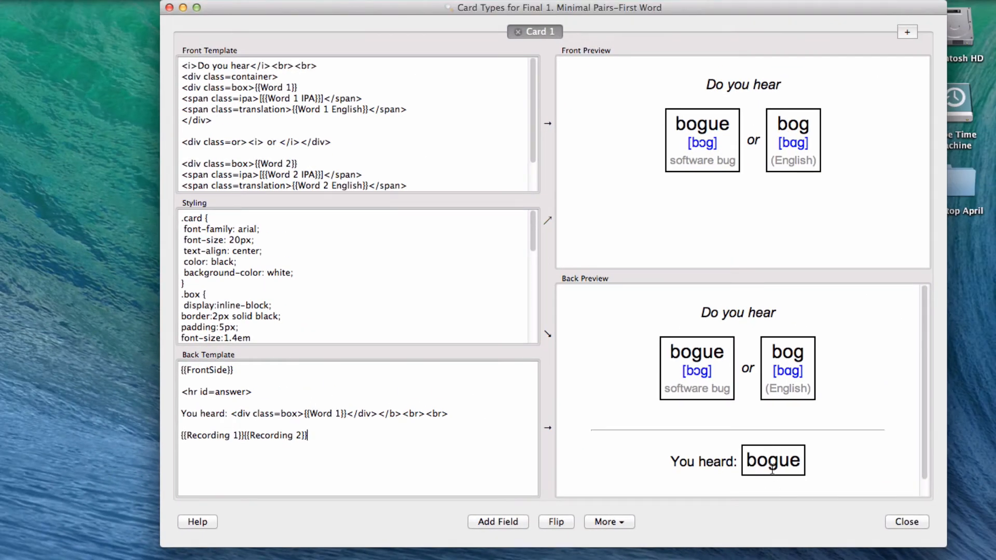
pyautogui.click(902, 521)
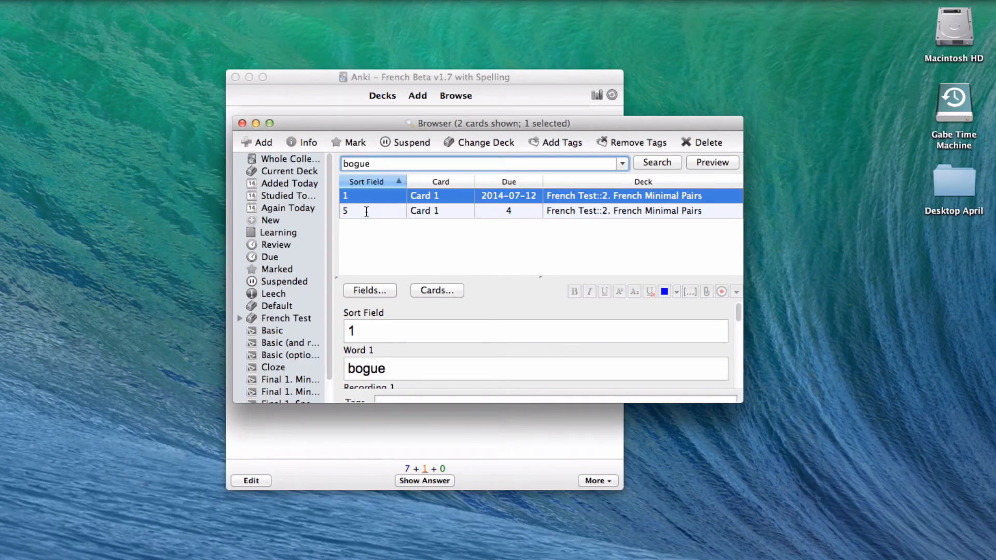
# Open the card templates of the bogue card with sort field 5 and examine the Word 2 and Recording 2 fields on its back.
pyautogui.click(364, 211)
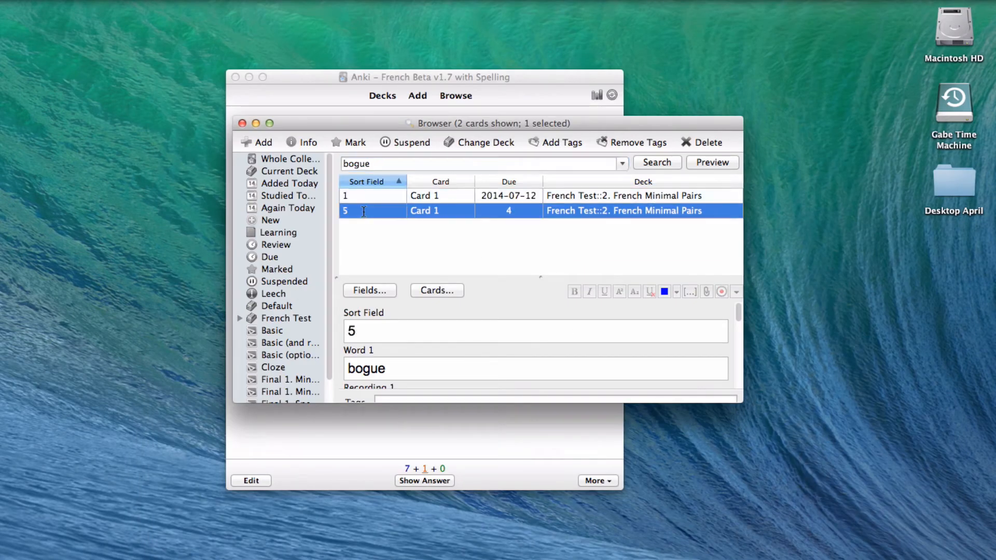
pyautogui.click(446, 293)
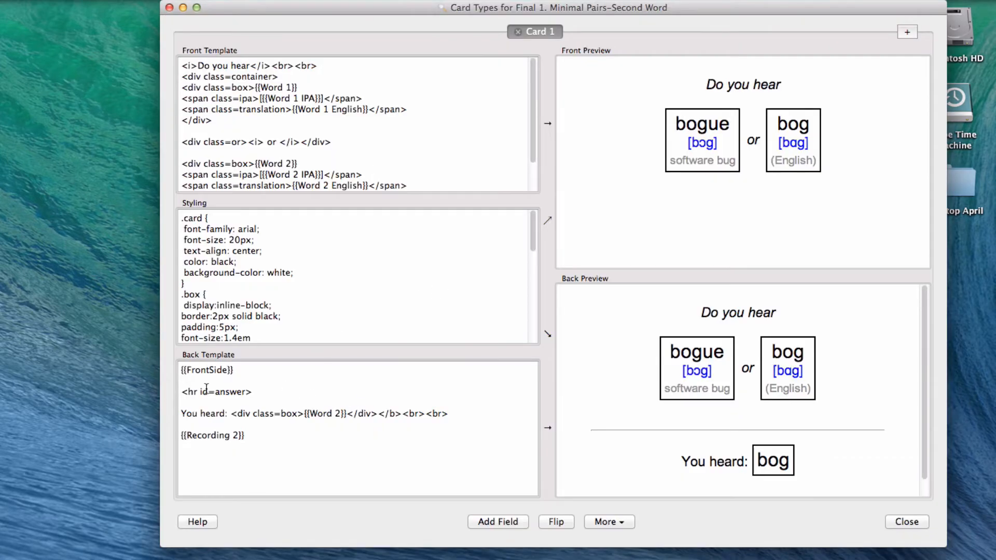
pyautogui.moveTo(758, 459); pyautogui.dragTo(807, 459)
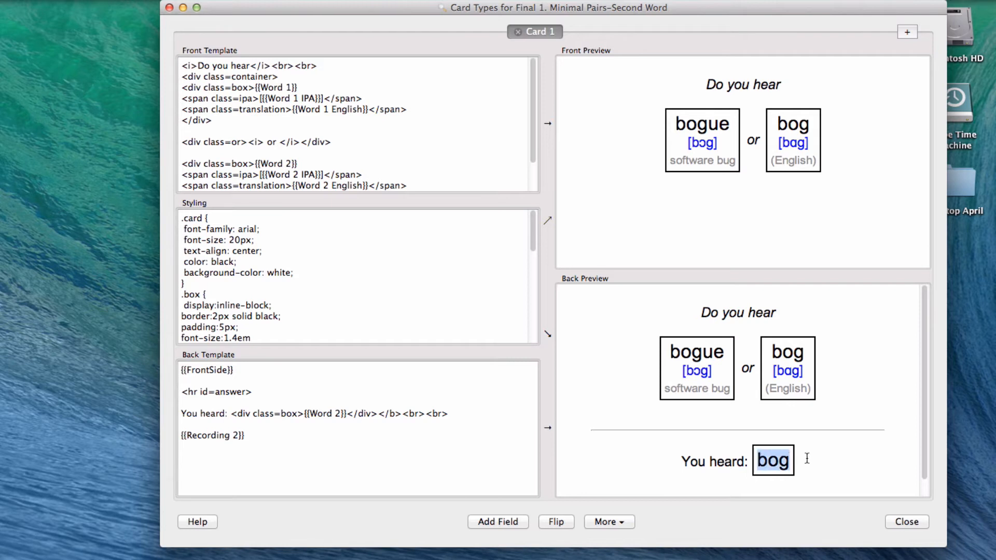
pyautogui.doubleClick(322, 413)
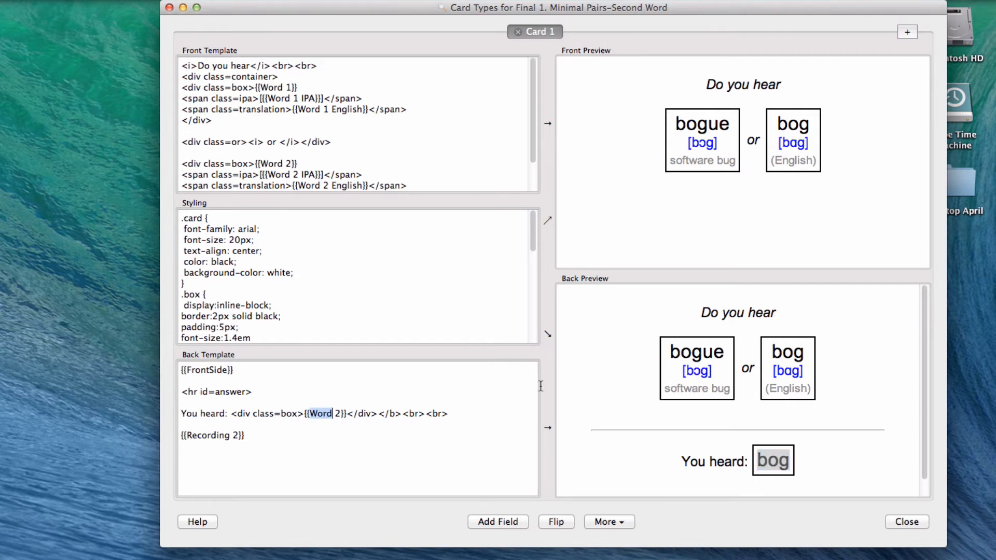
pyautogui.click(215, 435)
pyautogui.click(675, 353)
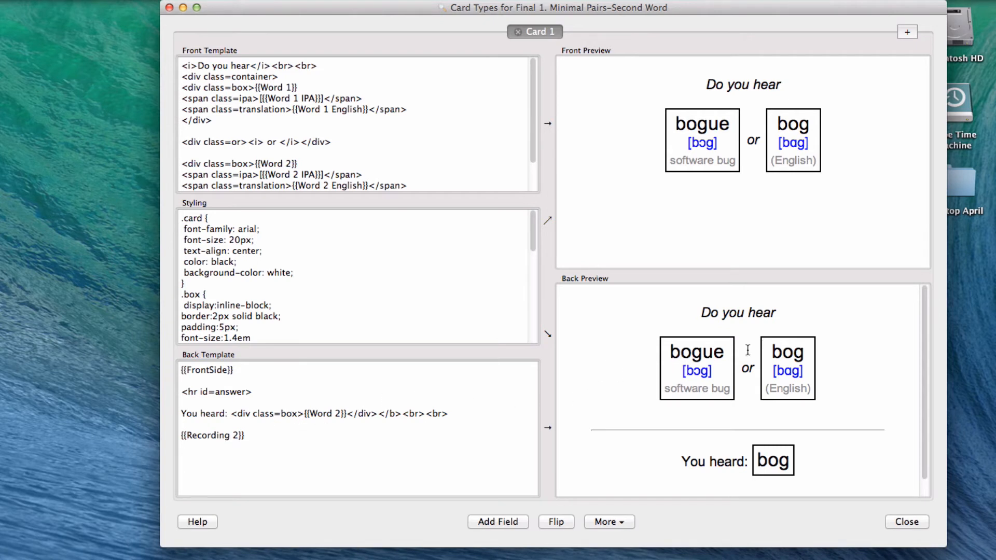
# Insert {{Recording 1}} directly before {{Recording 2}} in the Second Word back template, and close the card templates and the browser.
pyautogui.click(179, 438)
pyautogui.write('{{Recordin')
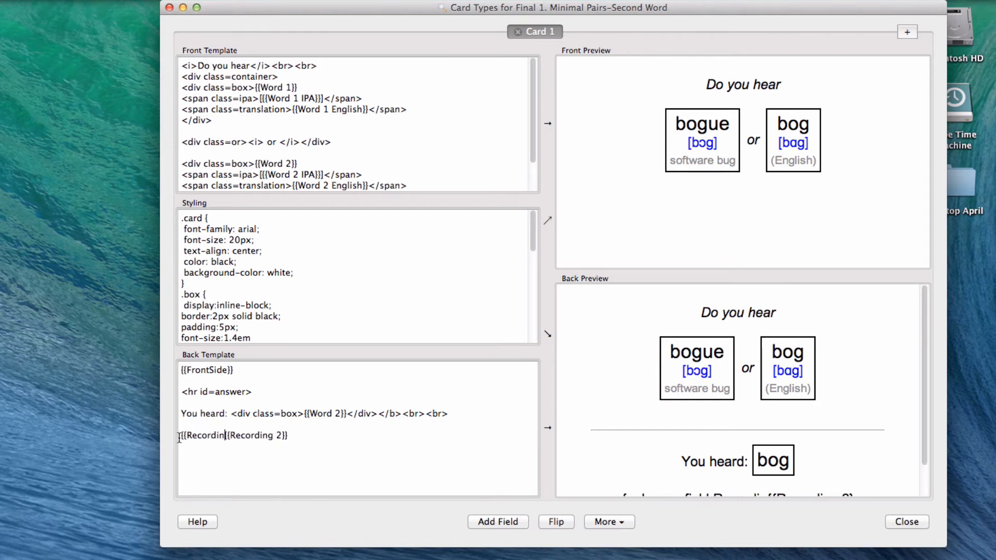
pyautogui.write('g 1}}')
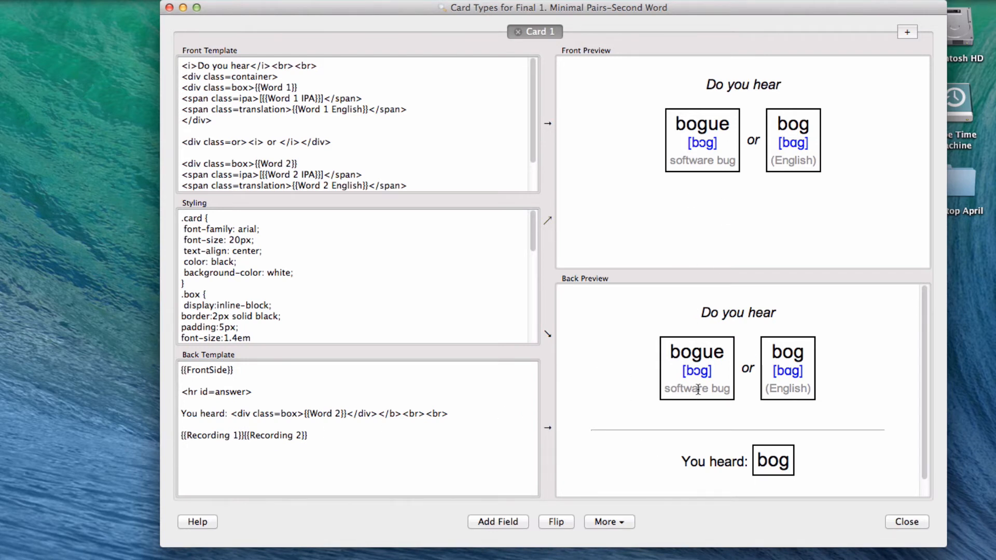
pyautogui.click(917, 521)
pyautogui.click(242, 123)
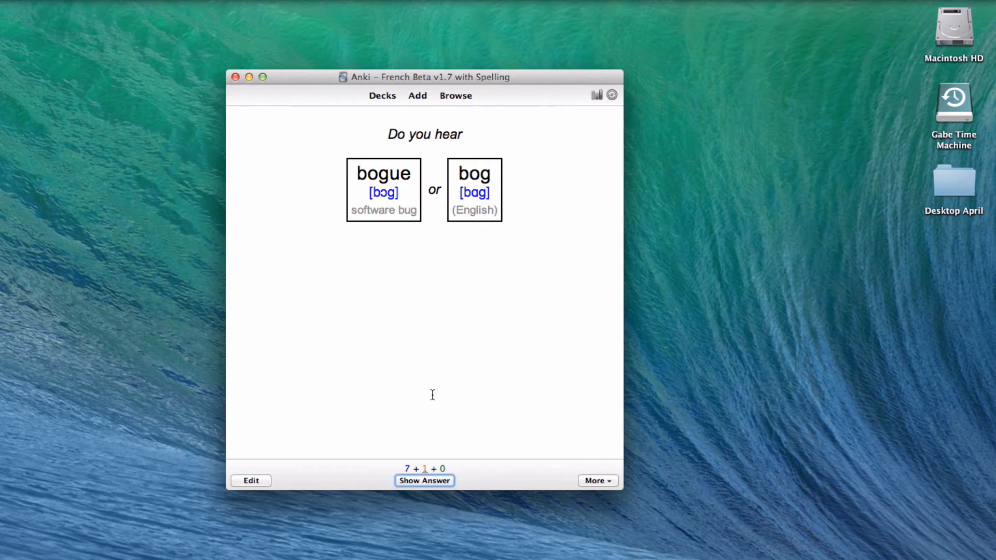
# Reveal the answer of the bogue/bog card to play both recordings and rate the card Good.
pyautogui.click(442, 479)
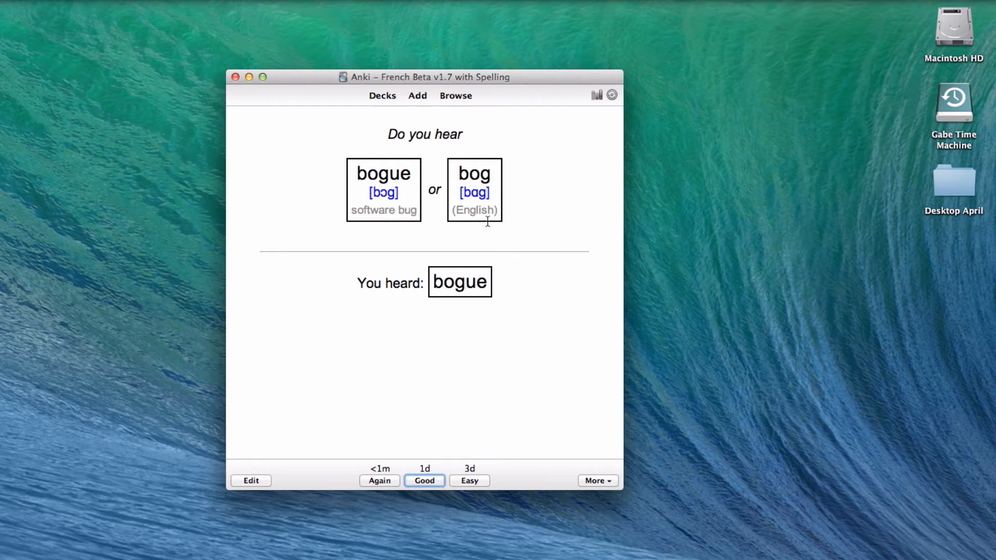
pyautogui.click(29, 444)
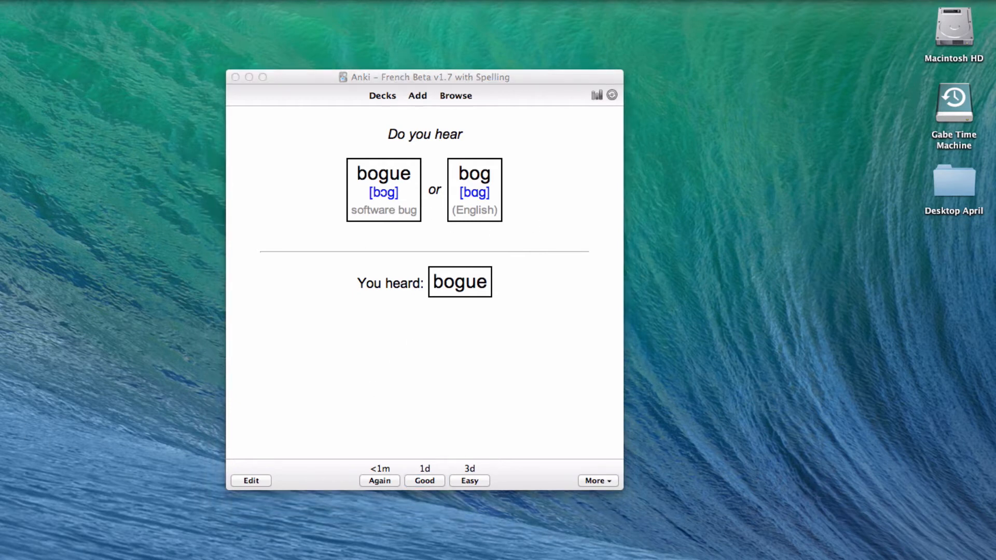
pyautogui.click(339, 356)
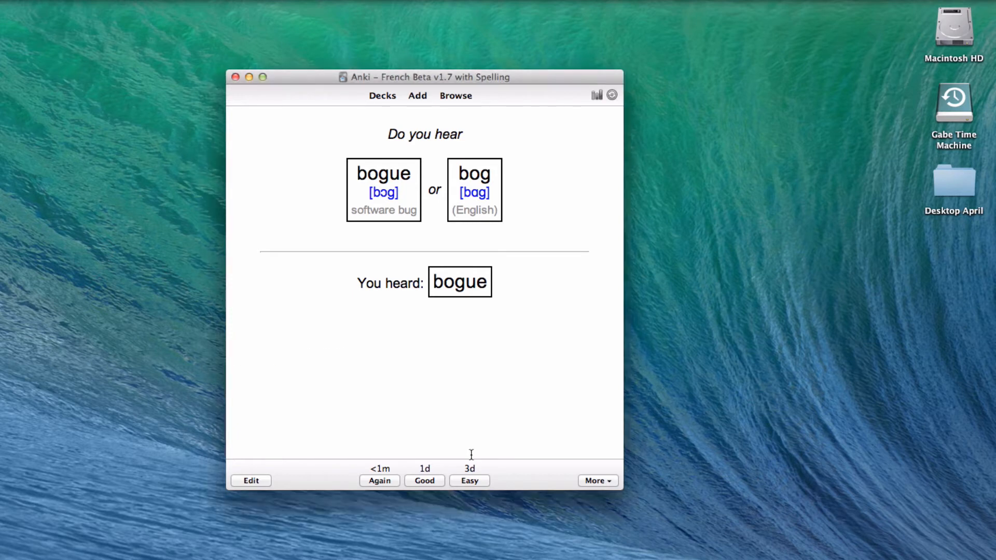
pyautogui.click(425, 481)
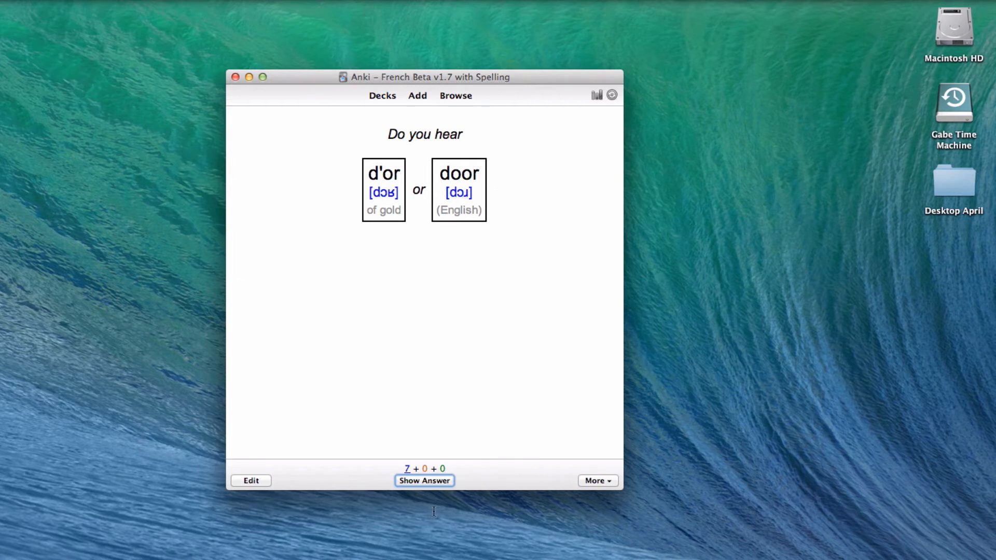
# Reveal the answer of the d'or/door card and check which word was heard.
pyautogui.click(433, 481)
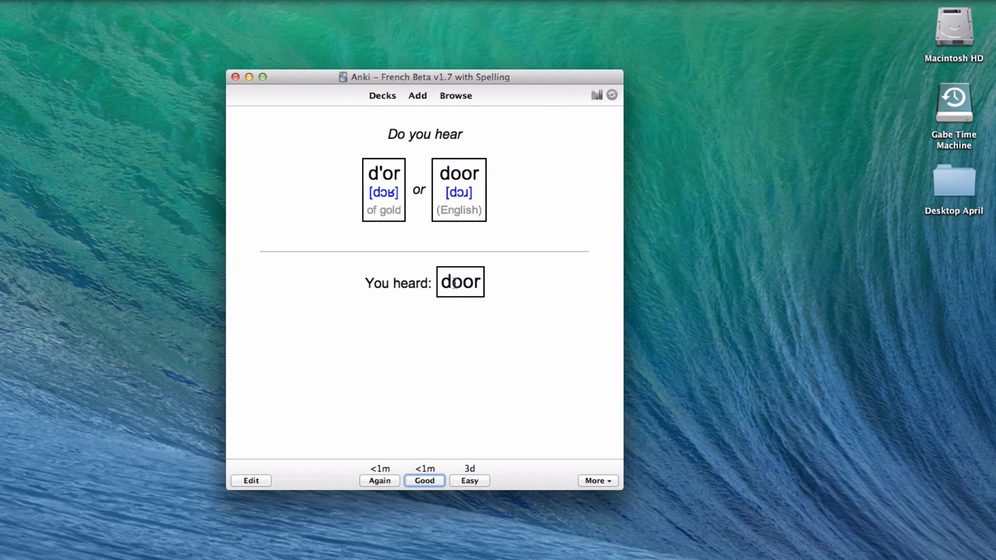
pyautogui.moveTo(445, 284); pyautogui.dragTo(485, 282)
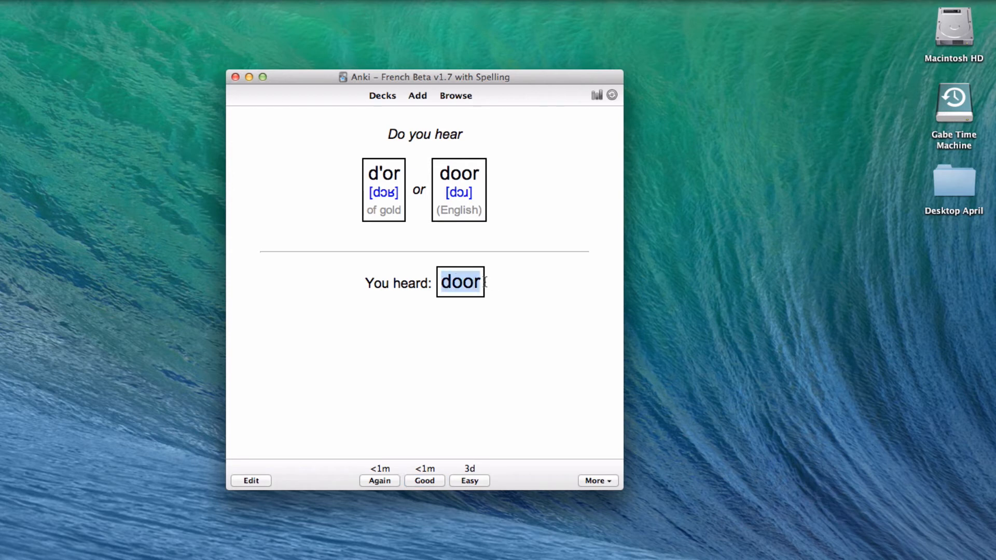
pyautogui.press('super+Tab')
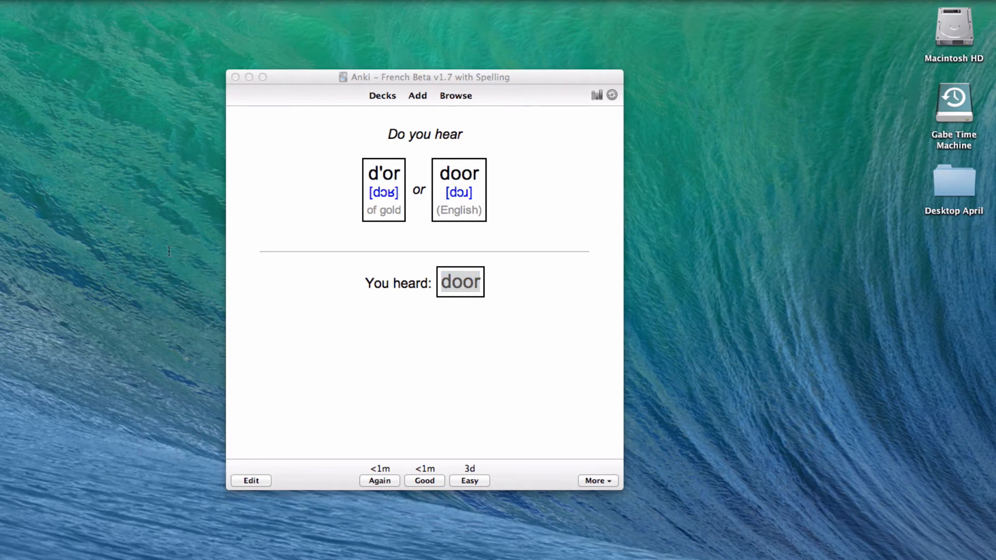
pyautogui.click(531, 249)
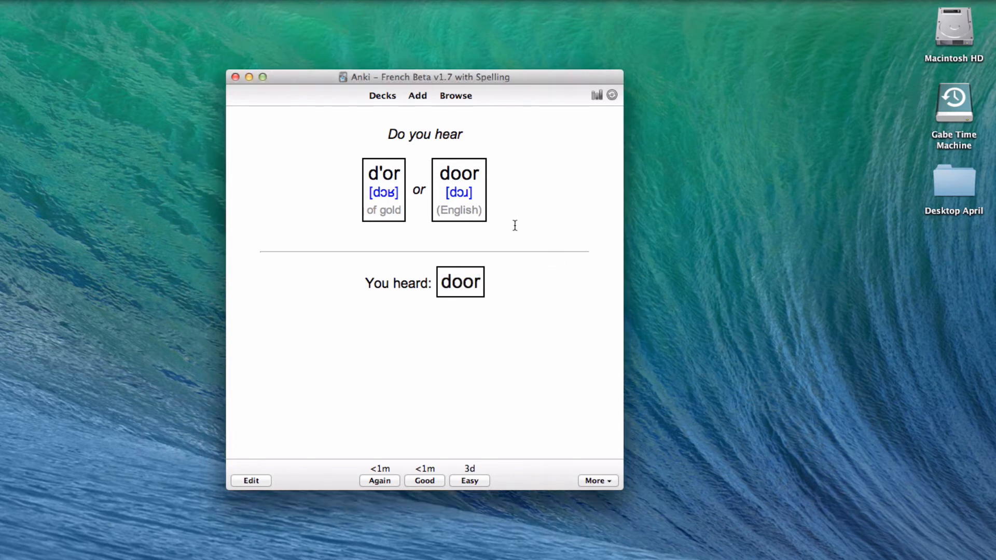
pyautogui.moveTo(445, 281); pyautogui.dragTo(490, 280)
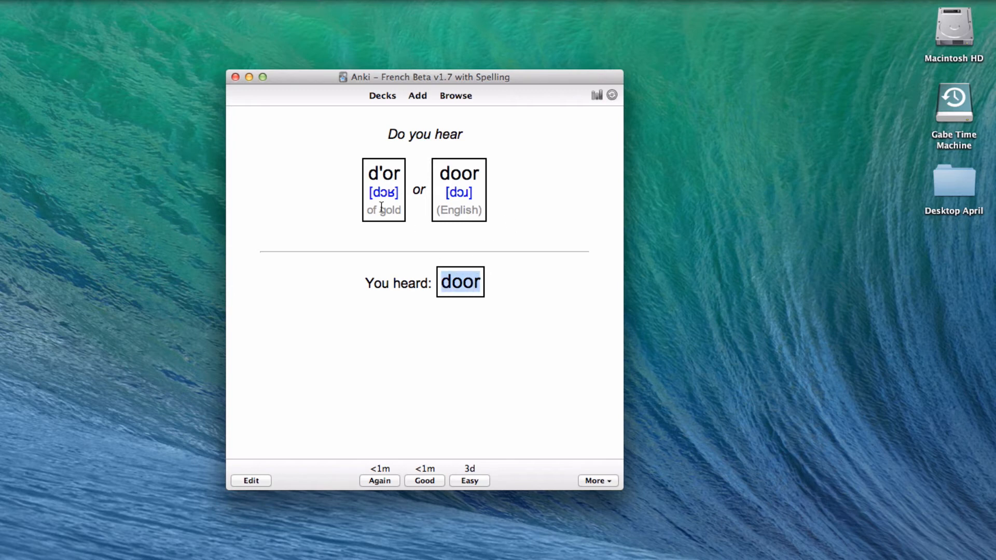
# Find the "door" cards in the browser, open the card templates of sort field 2, and highlight Word 2 in the back template.
pyautogui.click(364, 179)
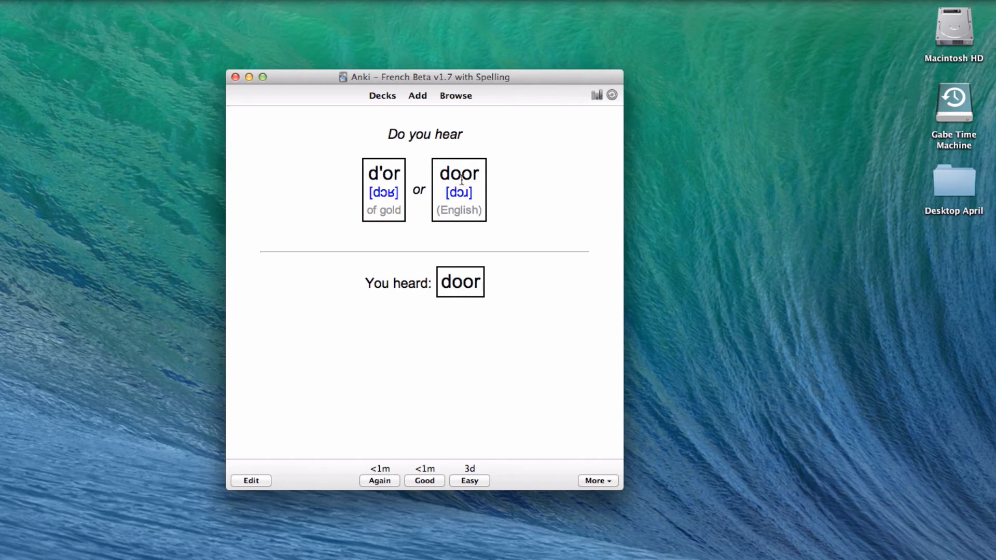
pyautogui.click(456, 96)
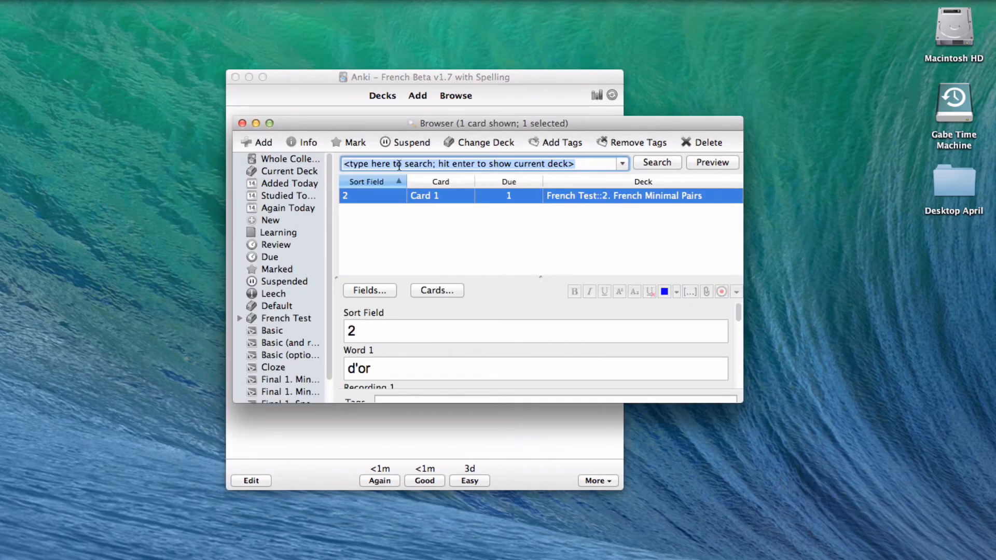
pyautogui.write('door')
pyautogui.press('Return')
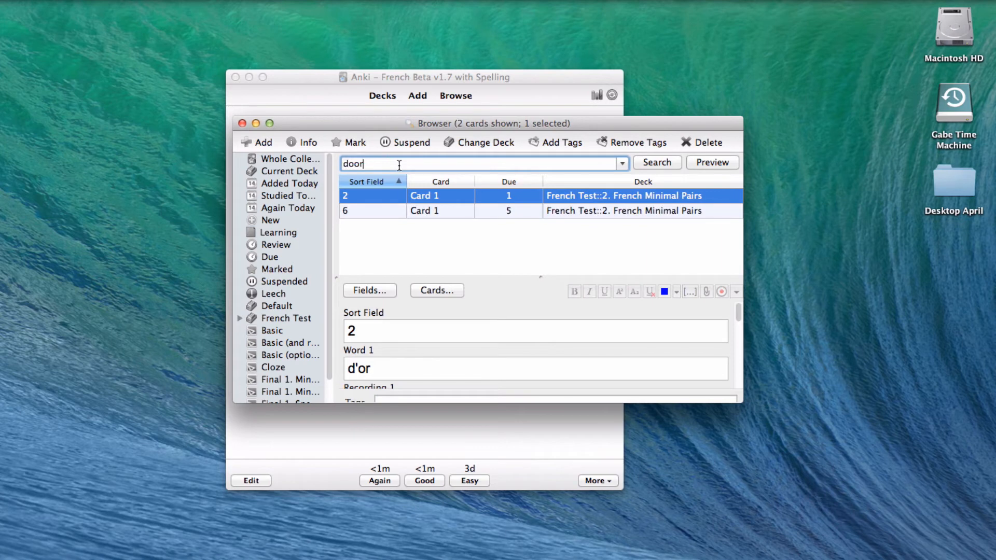
pyautogui.click(454, 286)
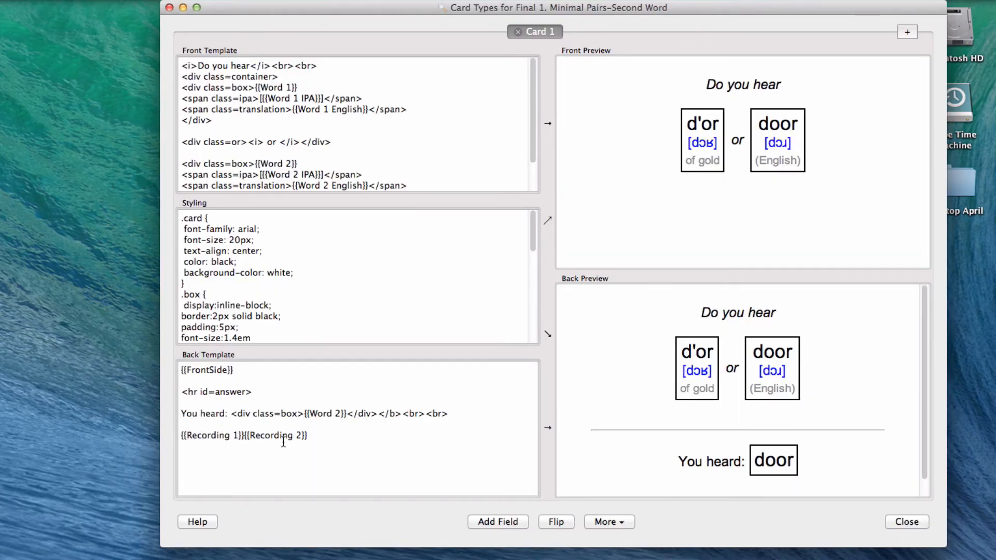
pyautogui.moveTo(310, 413); pyautogui.dragTo(341, 413)
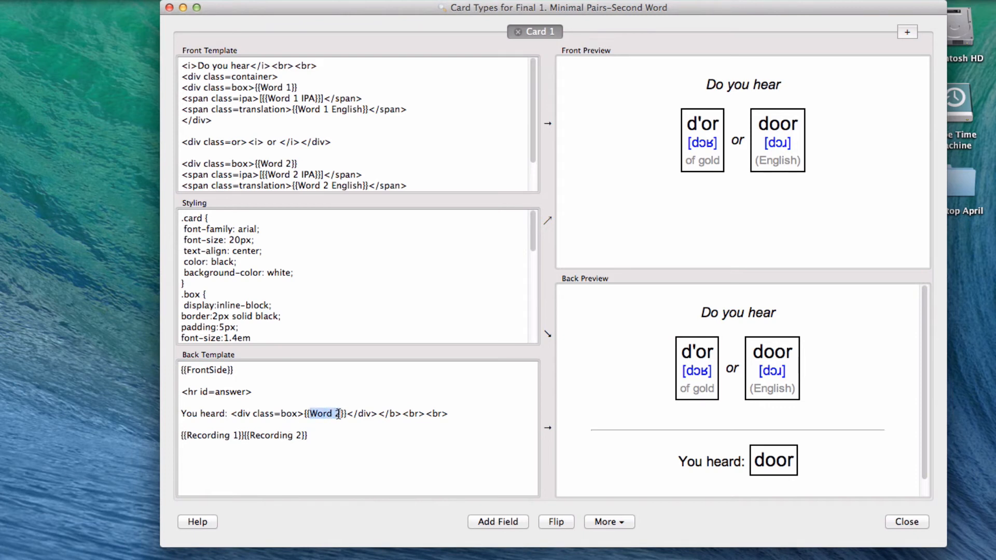
# Add {{Recording 2}} on its own line above the existing recordings in the Second Word back template, and close the card templates.
pyautogui.click(181, 426)
pyautogui.press('Return')
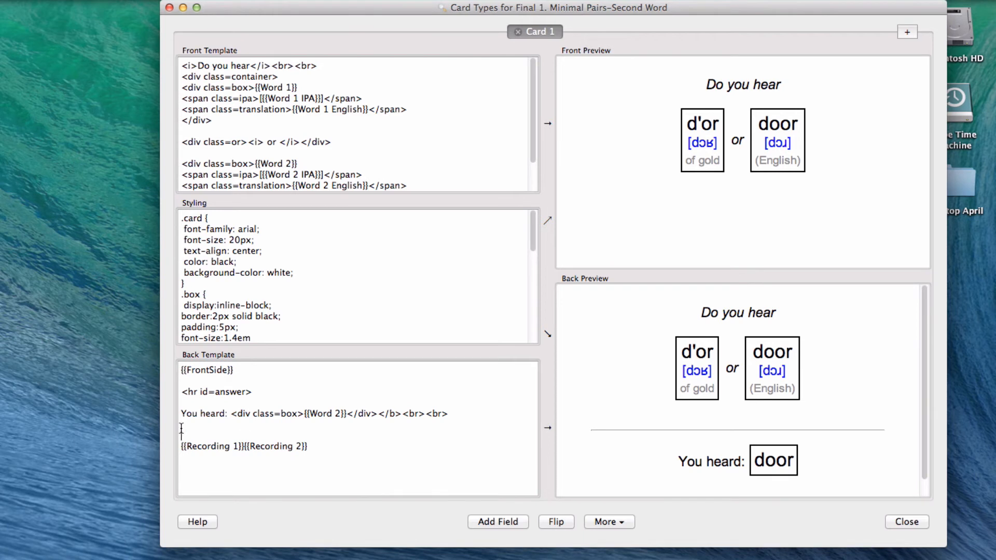
pyautogui.write('{{Recording 2}}')
pyautogui.moveTo(246, 435); pyautogui.dragTo(150, 437)
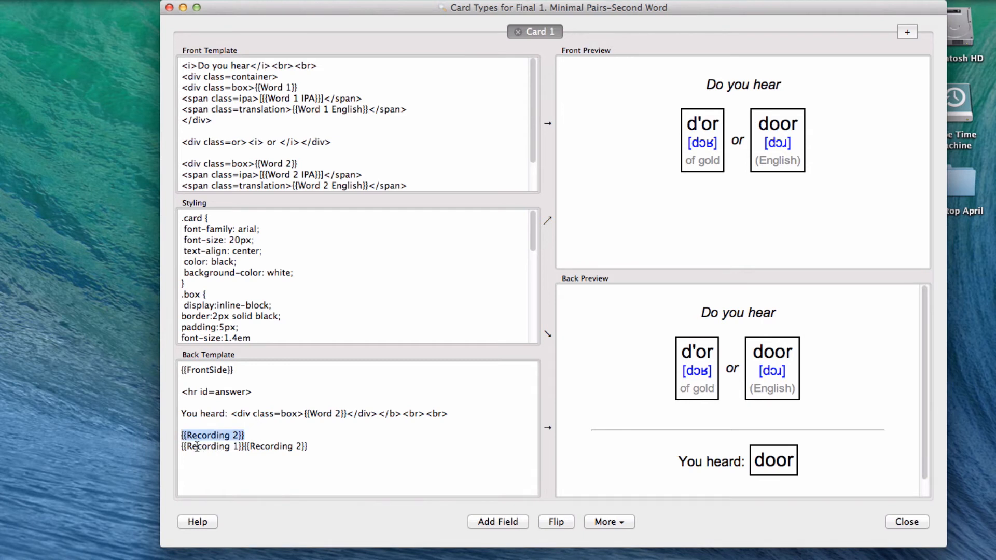
pyautogui.click(905, 522)
# Add {{Recording 1}} on its own line above the recordings in the First Word back template of sort field 6, and close the browser.
pyautogui.click(420, 210)
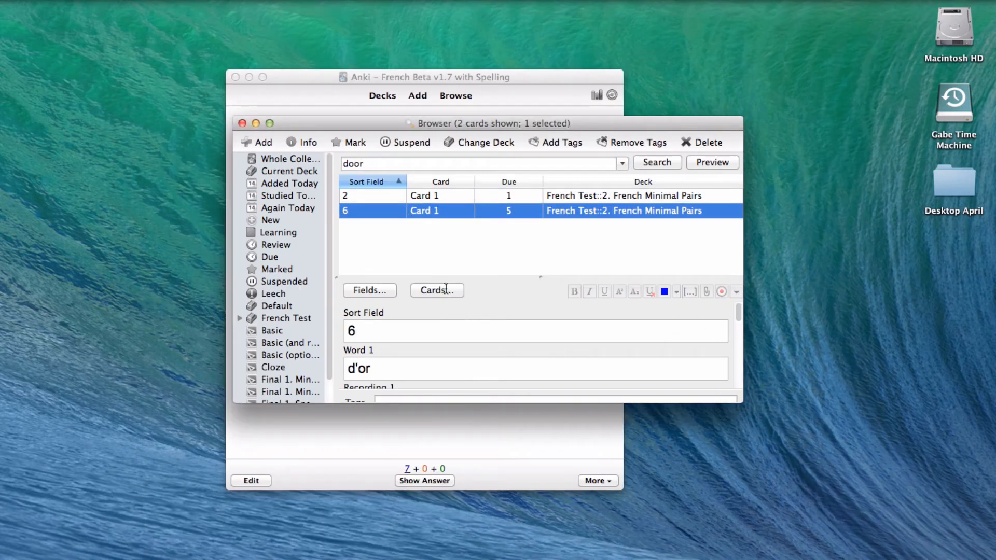
pyautogui.click(446, 289)
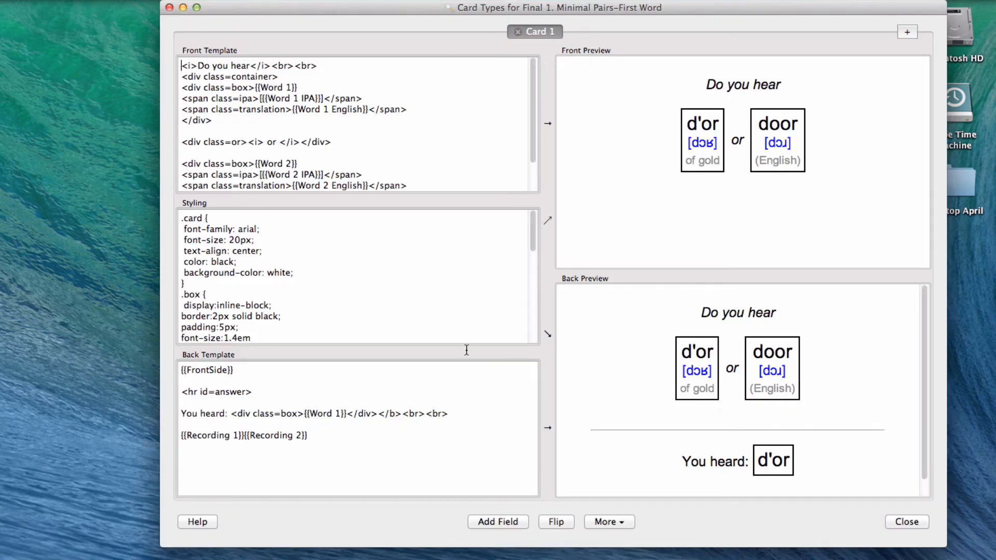
pyautogui.doubleClick(779, 459)
pyautogui.doubleClick(319, 414)
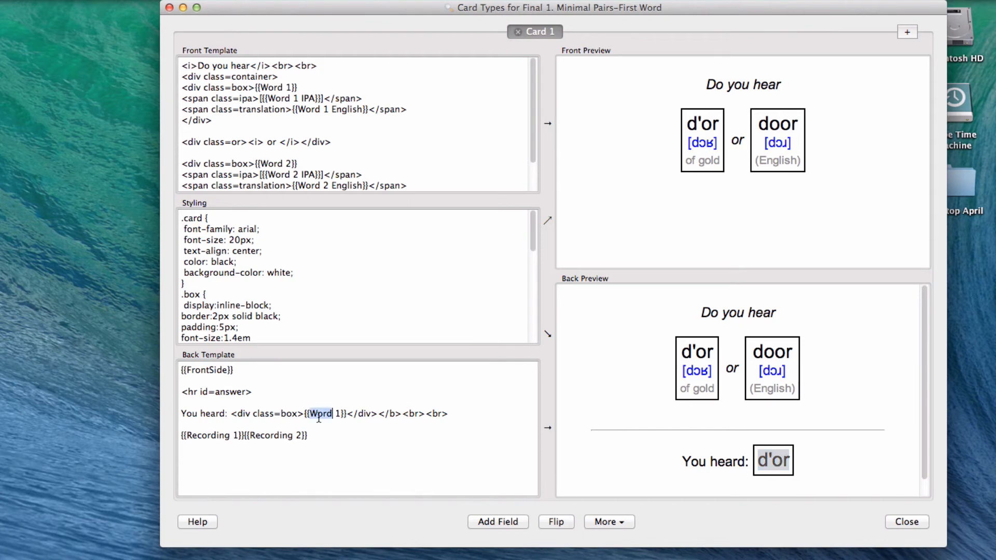
pyautogui.click(209, 425)
pyautogui.press('Return')
pyautogui.write('{{Recordi')
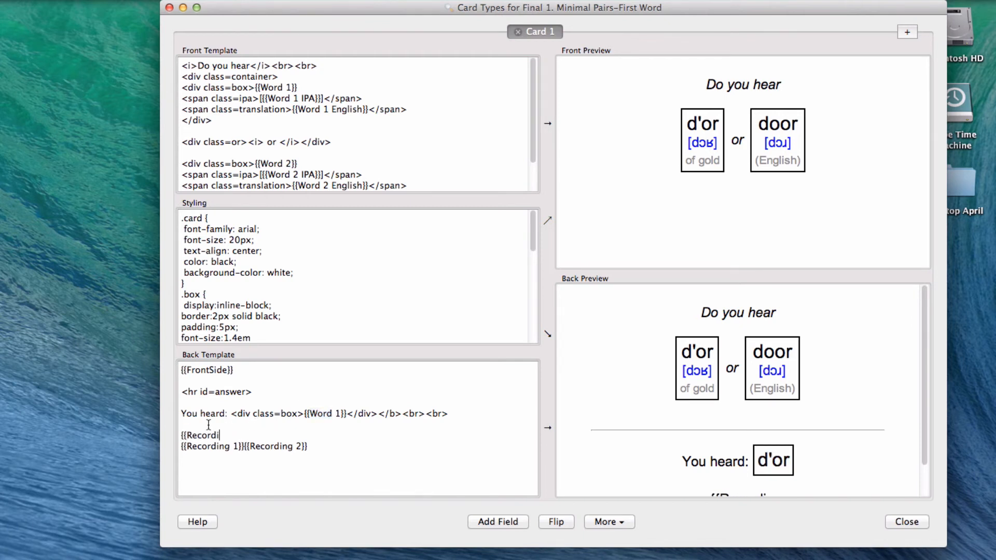
pyautogui.write('ng 1}}')
pyautogui.click(907, 521)
pyautogui.click(241, 123)
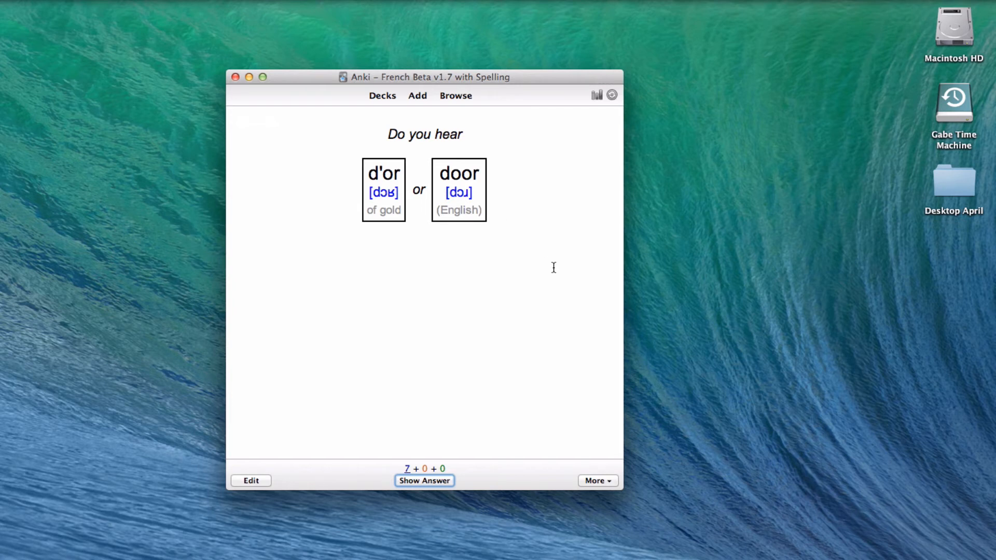
# Reveal the answer of the d'or/door card to listen to the recordings and check which word was heard.
pyautogui.click(435, 480)
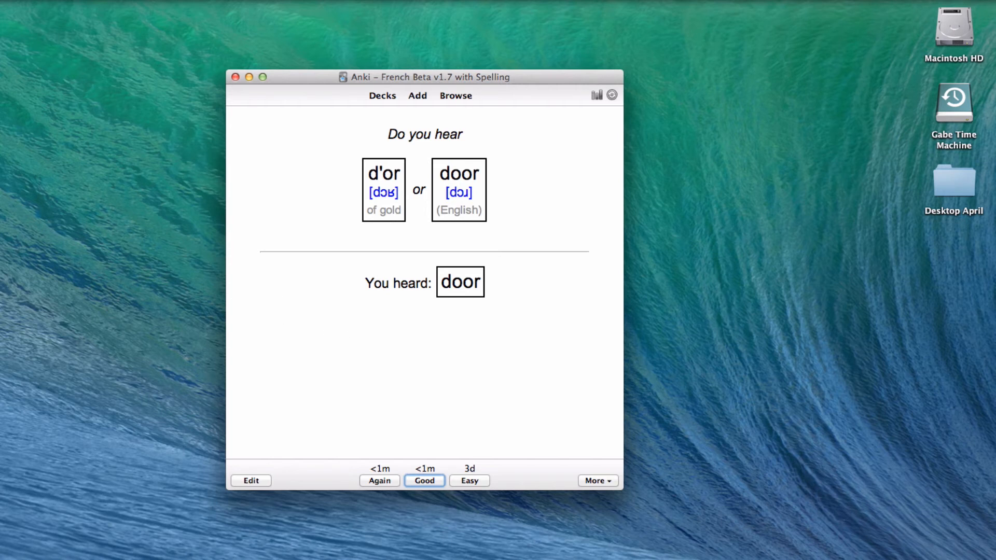
pyautogui.click(124, 295)
pyautogui.click(466, 281)
pyautogui.moveTo(445, 282); pyautogui.dragTo(497, 282)
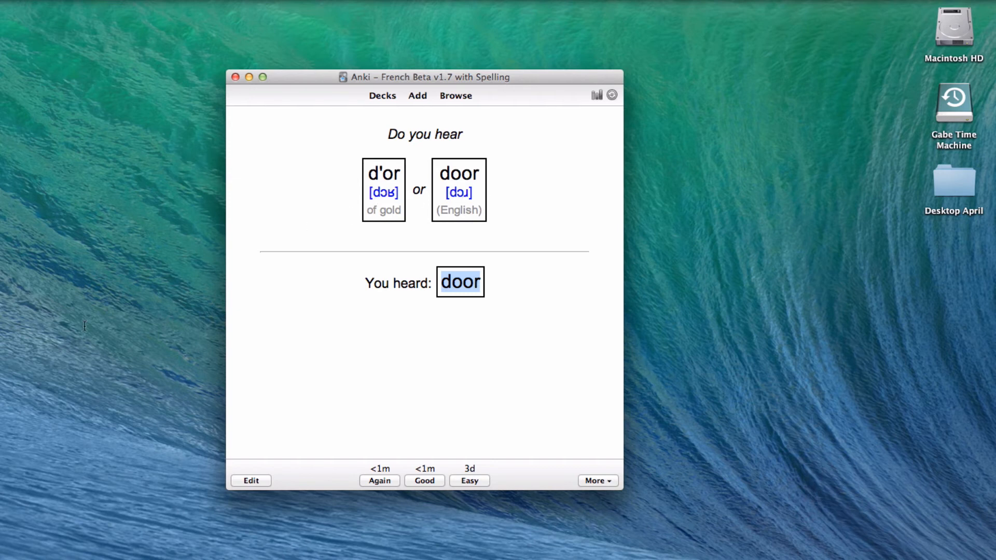
pyautogui.click(332, 316)
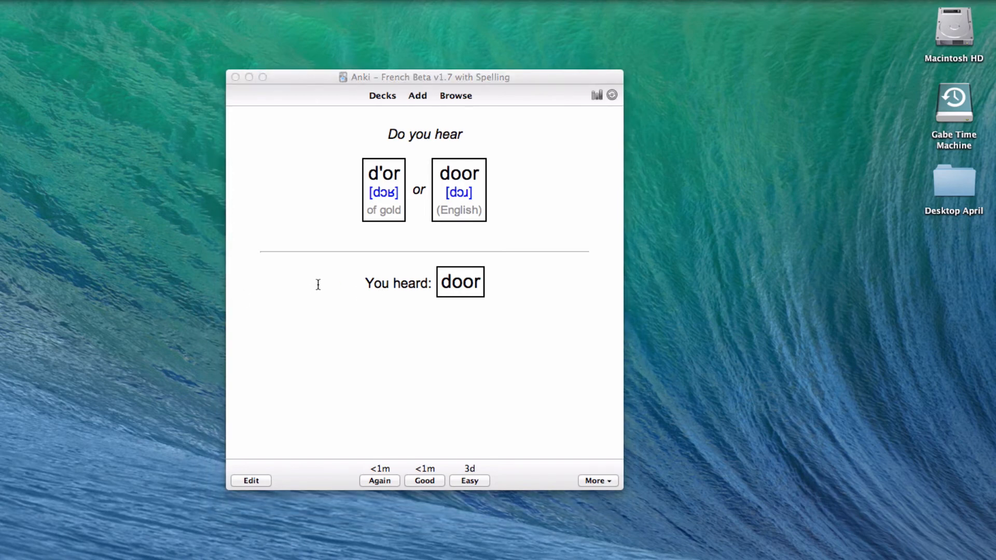
pyautogui.click(318, 321)
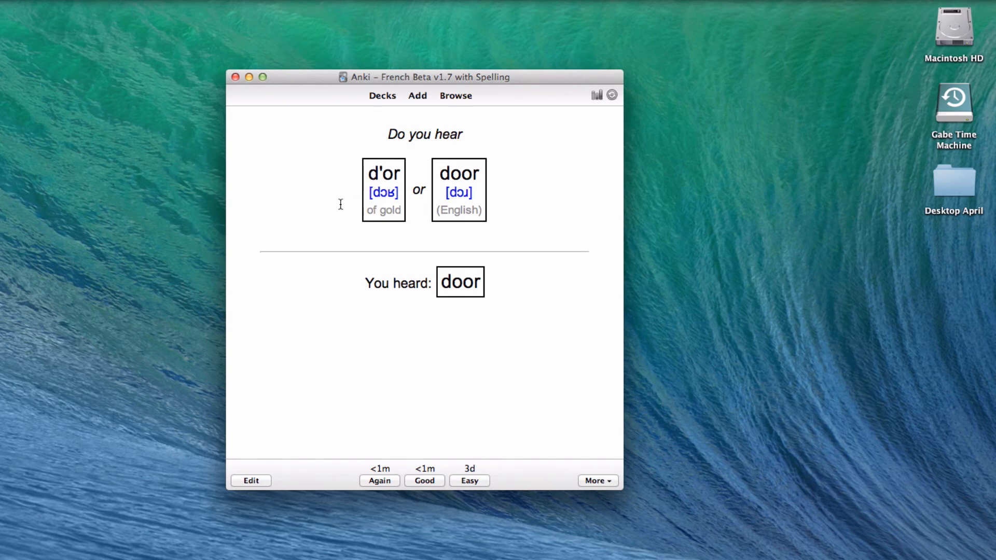
# Find the "door" card with sort field 2 and delete the {{Recording 1}}{{Recording 2}} line from its back template.
pyautogui.click(455, 95)
pyautogui.write('door')
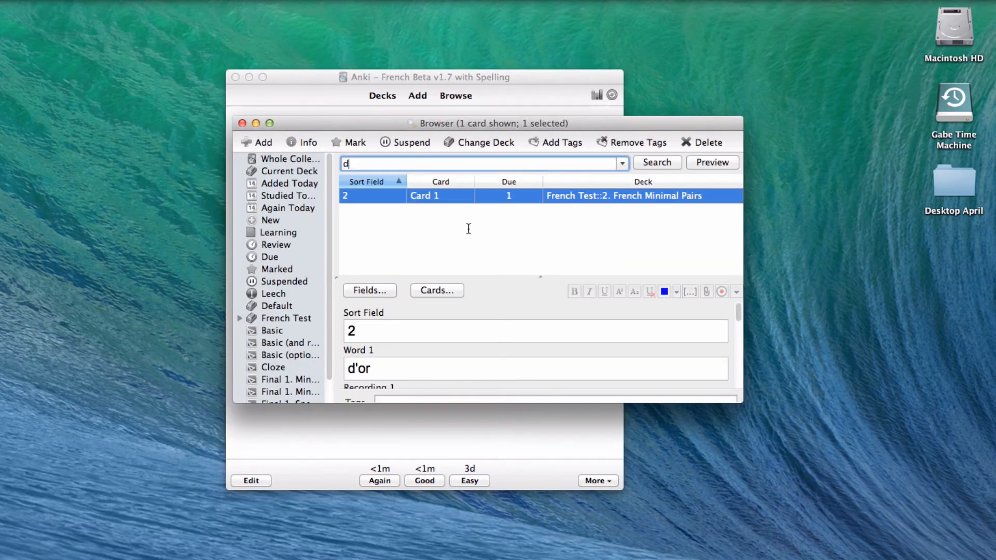
pyautogui.press('Return')
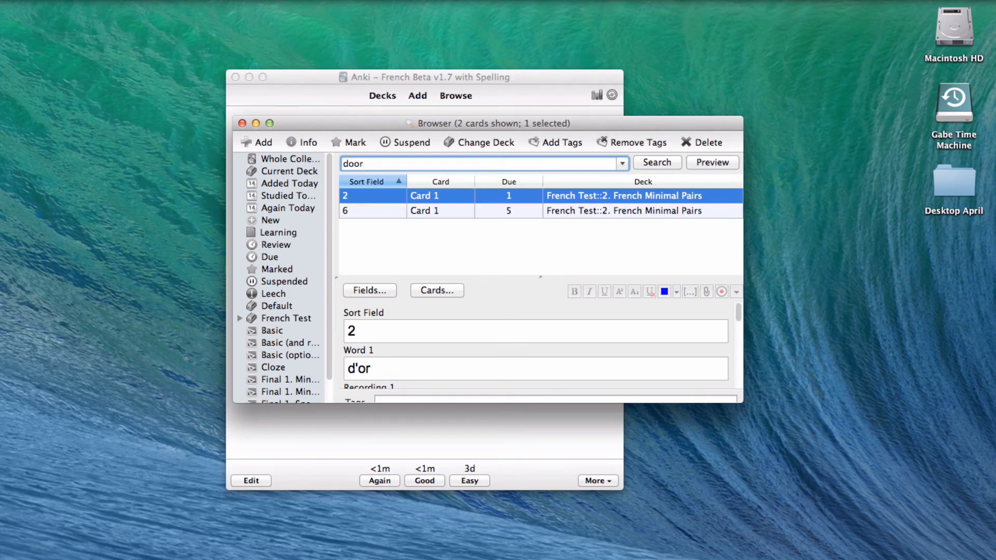
pyautogui.click(438, 292)
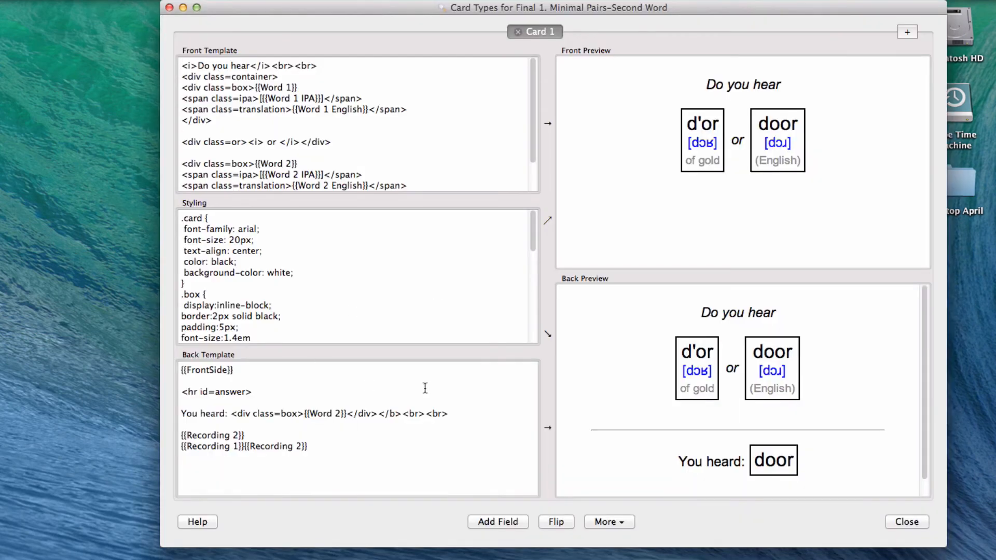
pyautogui.click(335, 451)
pyautogui.moveTo(248, 436); pyautogui.dragTo(342, 450)
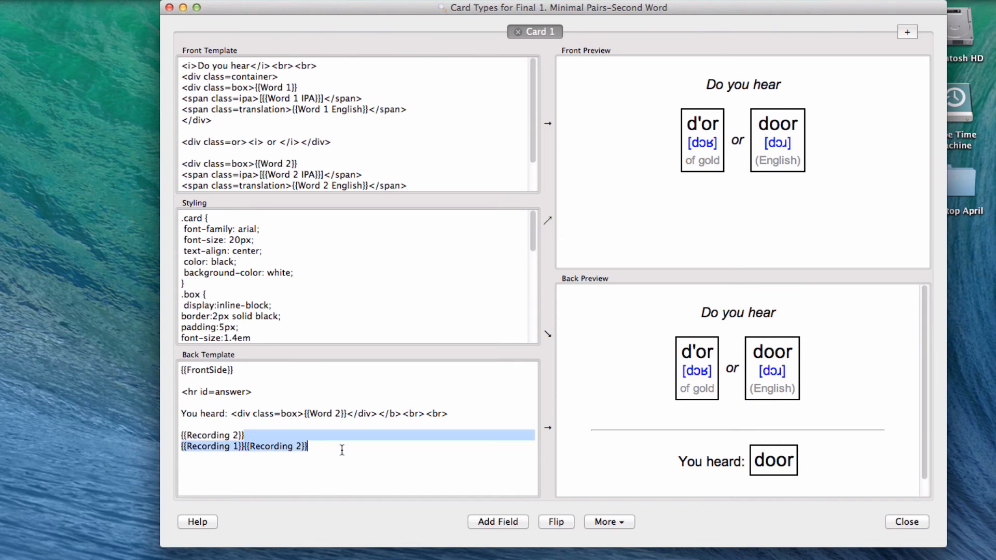
pyautogui.press('BackSpace')
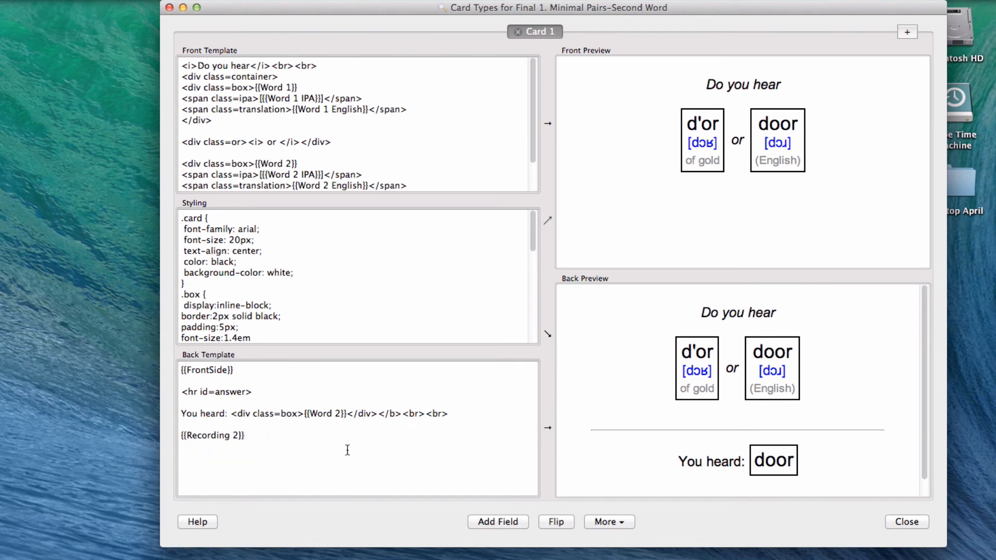
# Add {{Recording 1}} directly after {{Recording 2}} in the Second Word back template, and close the card templates.
pyautogui.moveTo(755, 459); pyautogui.dragTo(798, 459)
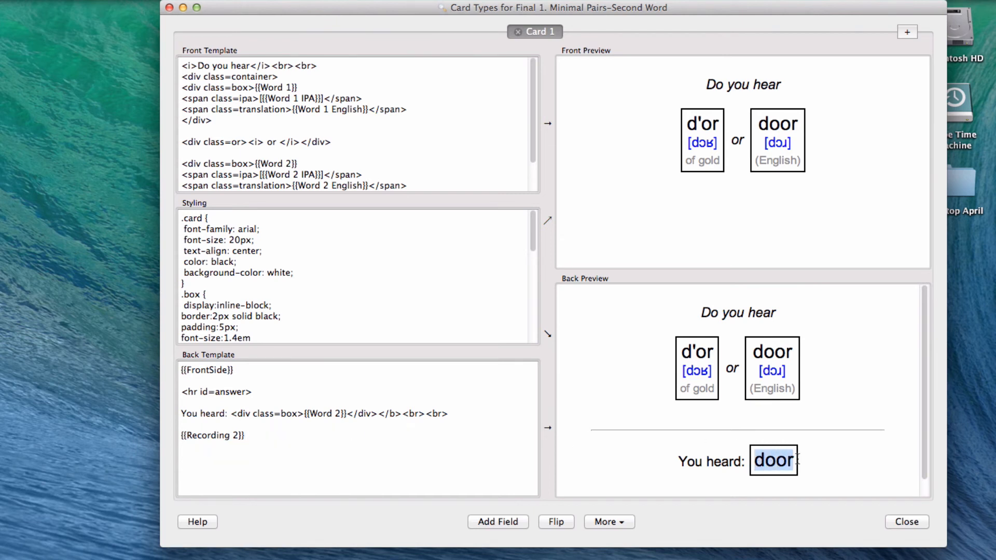
pyautogui.click(747, 453)
pyautogui.click(282, 435)
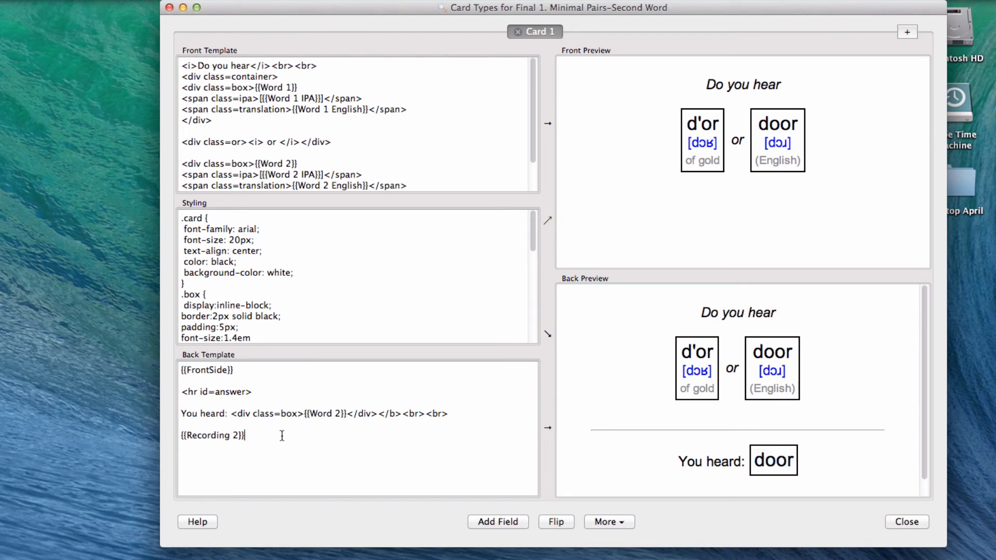
pyautogui.write('{{Recording 1}}')
pyautogui.moveTo(807, 456); pyautogui.dragTo(670, 466)
pyautogui.click(666, 467)
pyautogui.moveTo(757, 463); pyautogui.dragTo(816, 462)
pyautogui.click(842, 458)
pyautogui.click(891, 519)
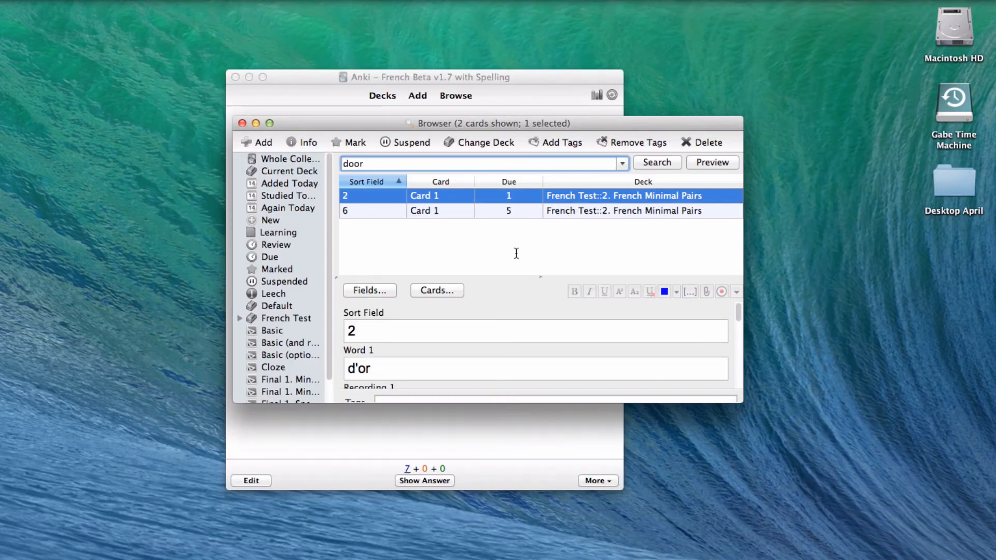
# Replace the second recordings line of sort field 6's back template with {{Recording 2}} directly after {{Recording 1}}, and close the templates and browser.
pyautogui.click(407, 210)
pyautogui.click(436, 288)
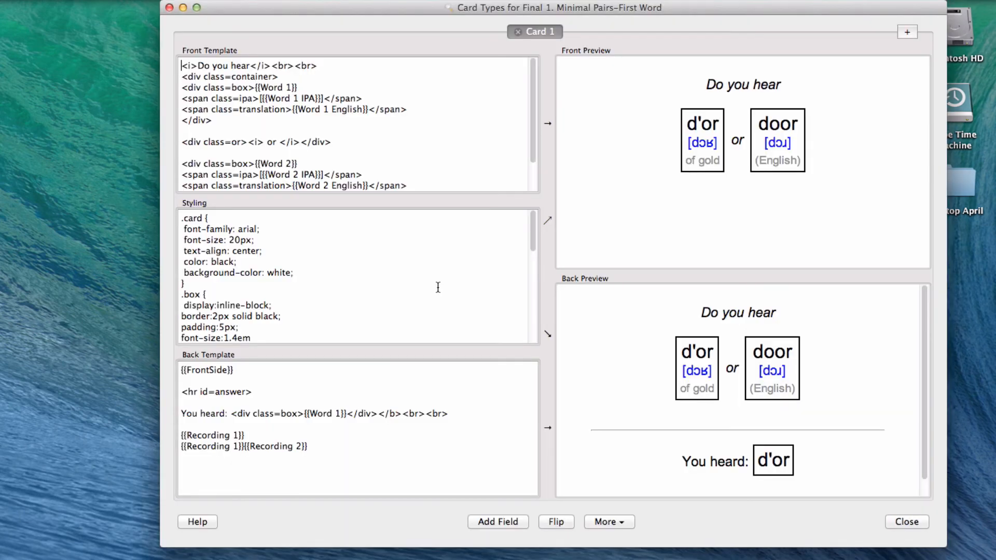
pyautogui.moveTo(251, 435); pyautogui.dragTo(311, 445)
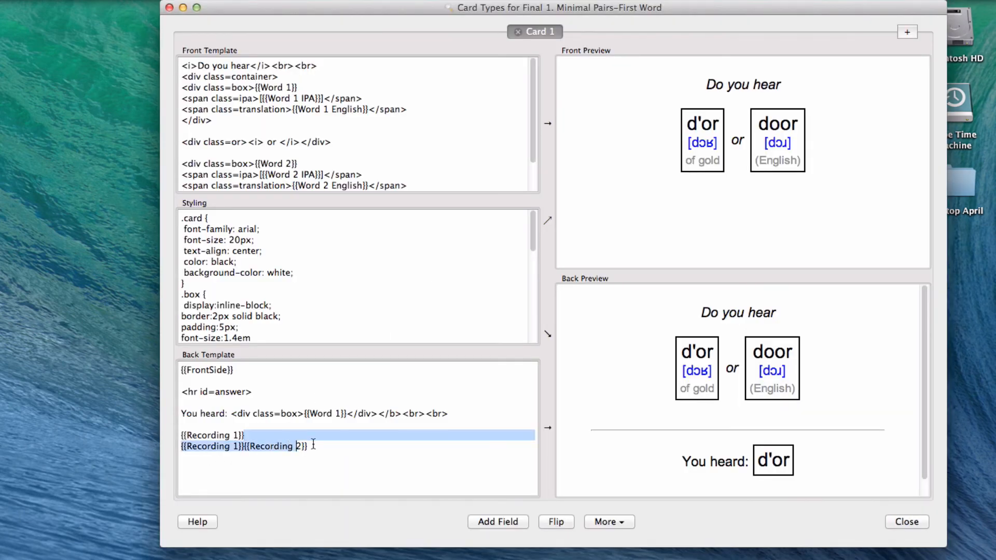
pyautogui.press('BackSpace')
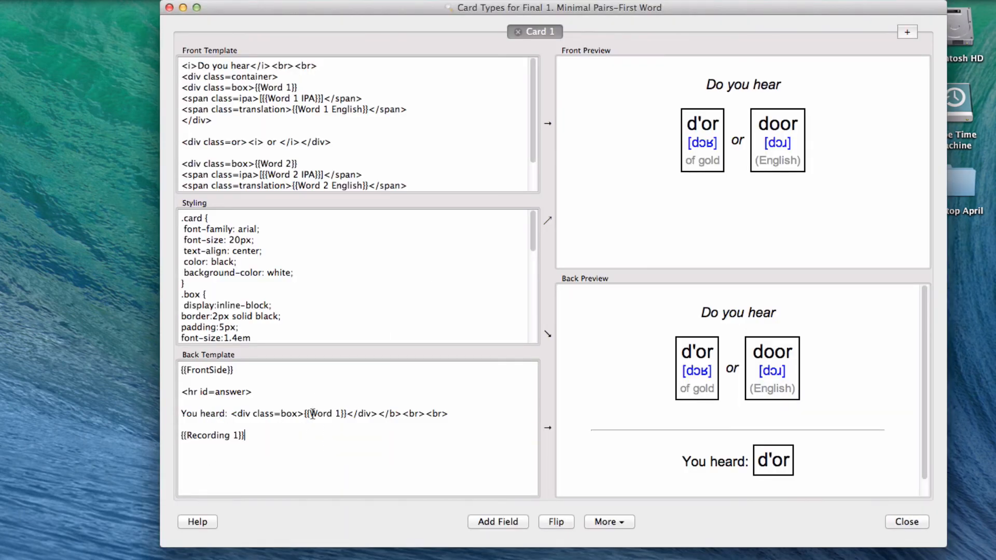
pyautogui.write('{{Recording 2}}')
pyautogui.click(908, 519)
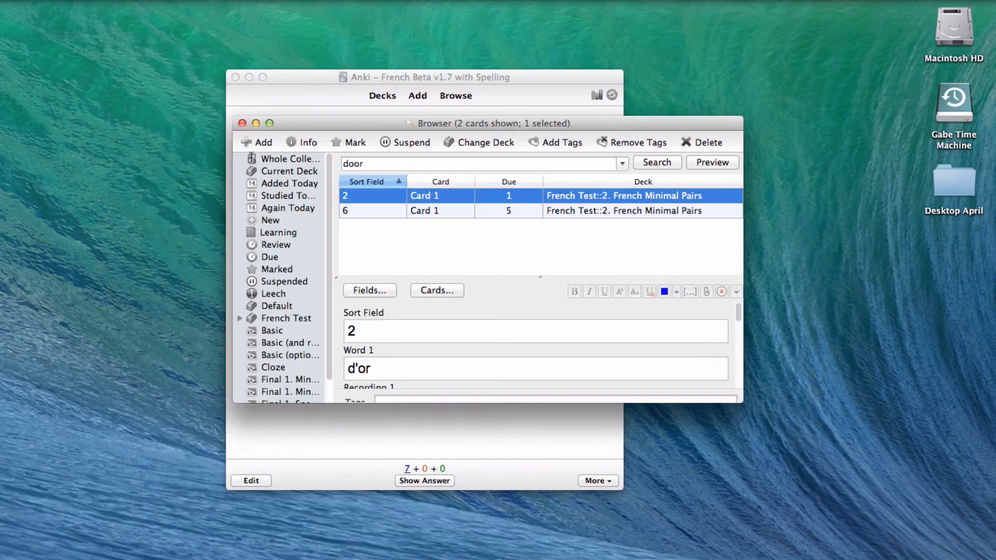
pyautogui.click(242, 123)
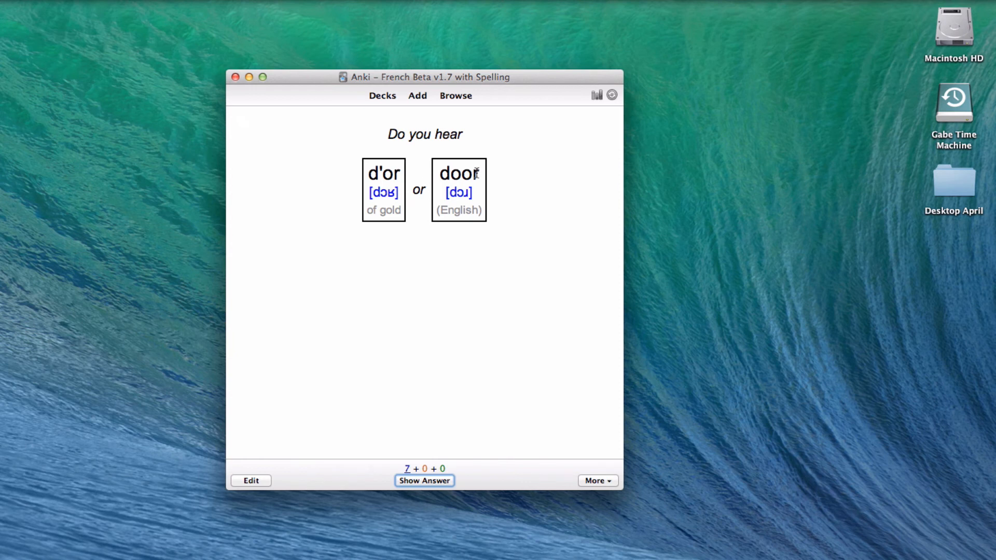
# Reveal the answer of the d'or/door card and rate it Good, and reveal the answer of the homme/âme card.
pyautogui.press('space')
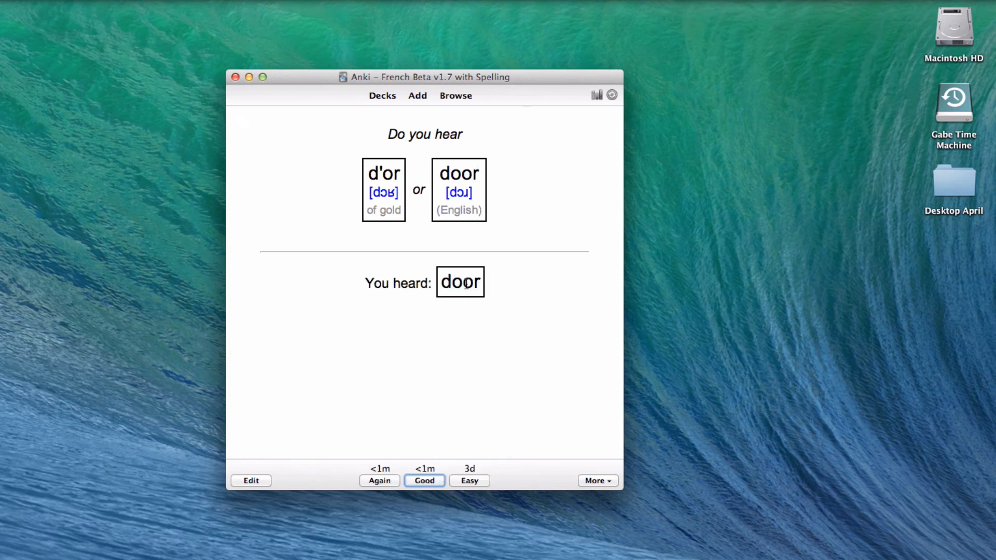
pyautogui.click(427, 481)
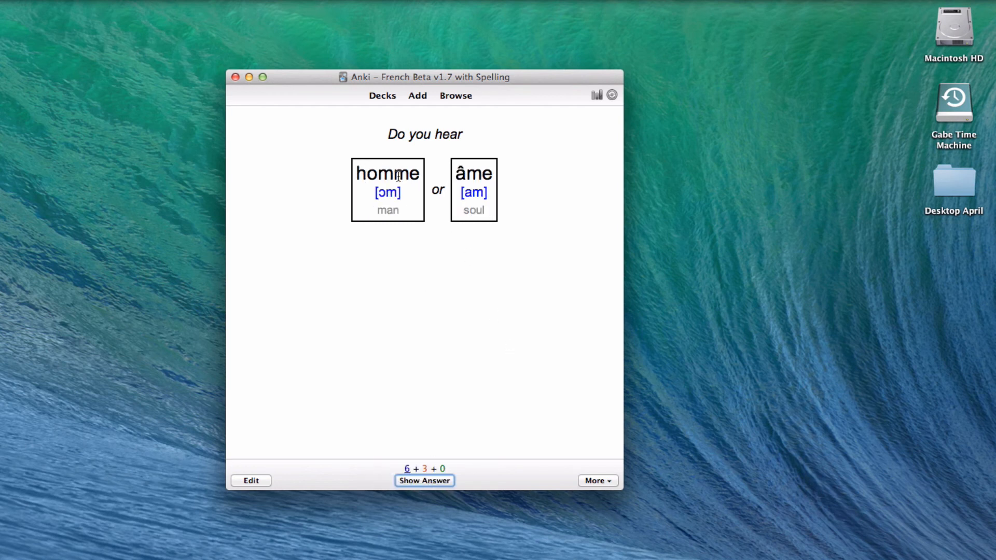
pyautogui.press('space')
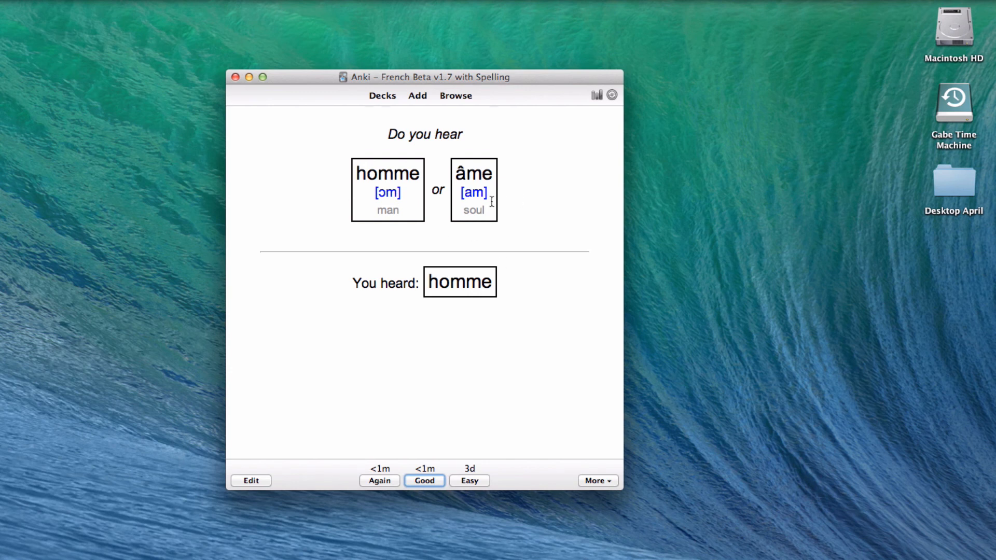
# Examine the answer side of the homme/âme card, comparing the two words with the one heard.
pyautogui.press('super+Tab')
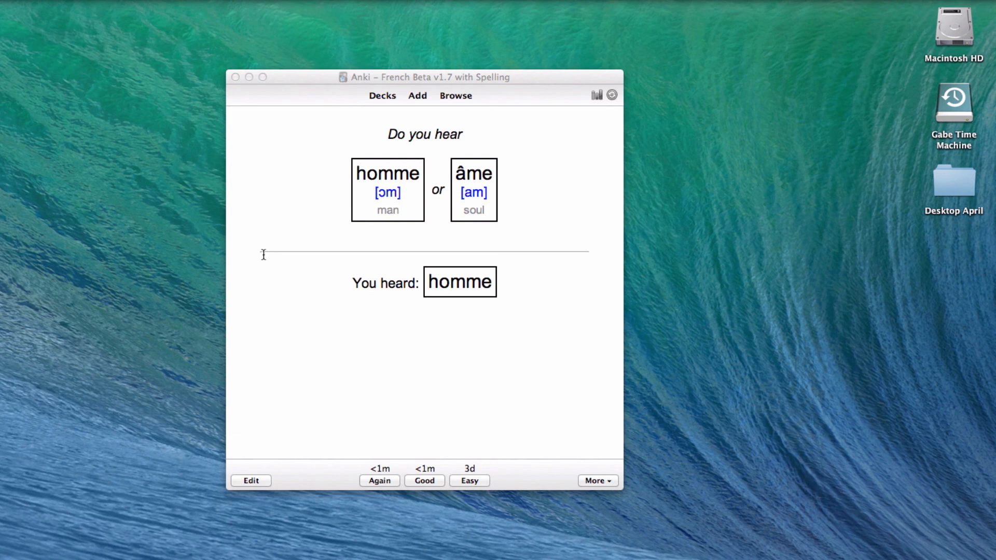
pyautogui.click(361, 220)
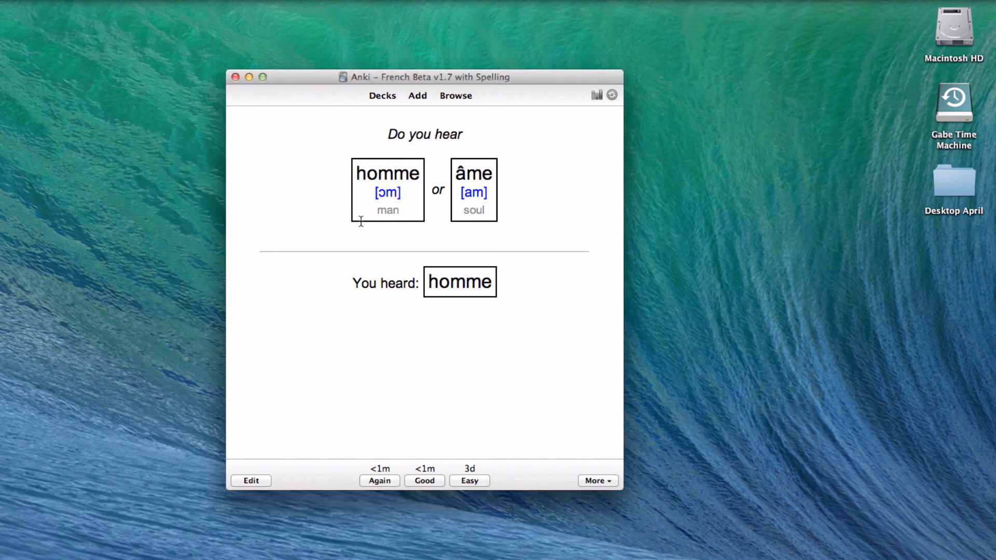
pyautogui.doubleClick(370, 178)
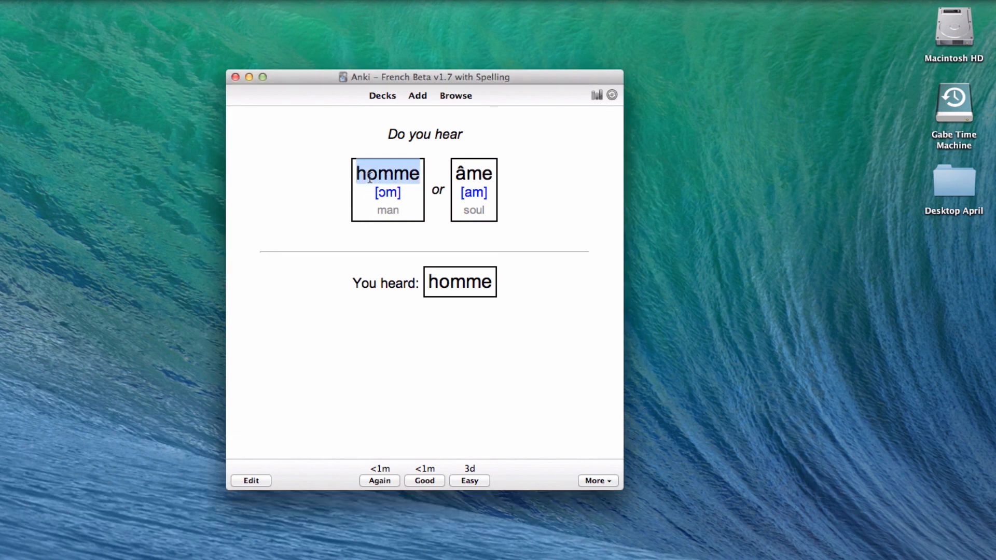
pyautogui.click(434, 196)
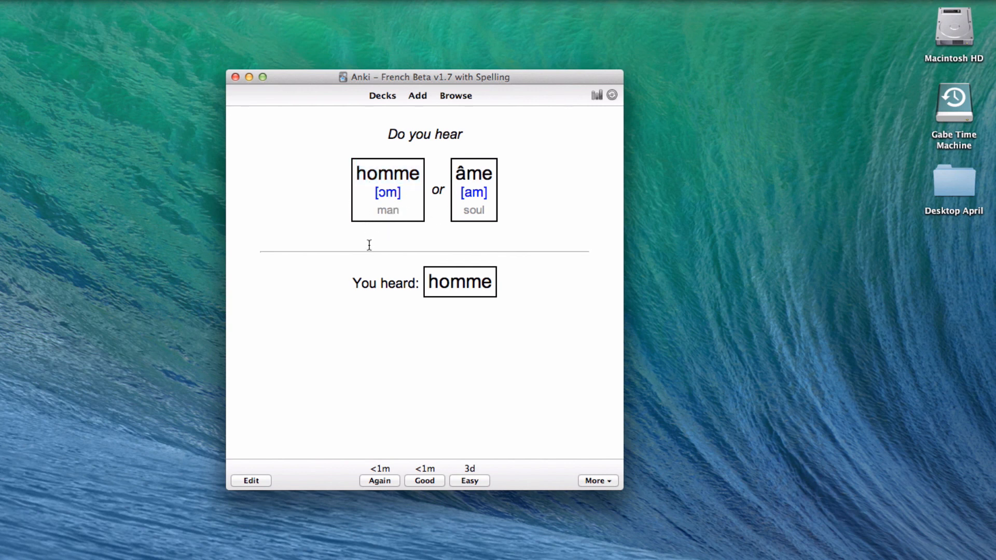
pyautogui.doubleClick(451, 280)
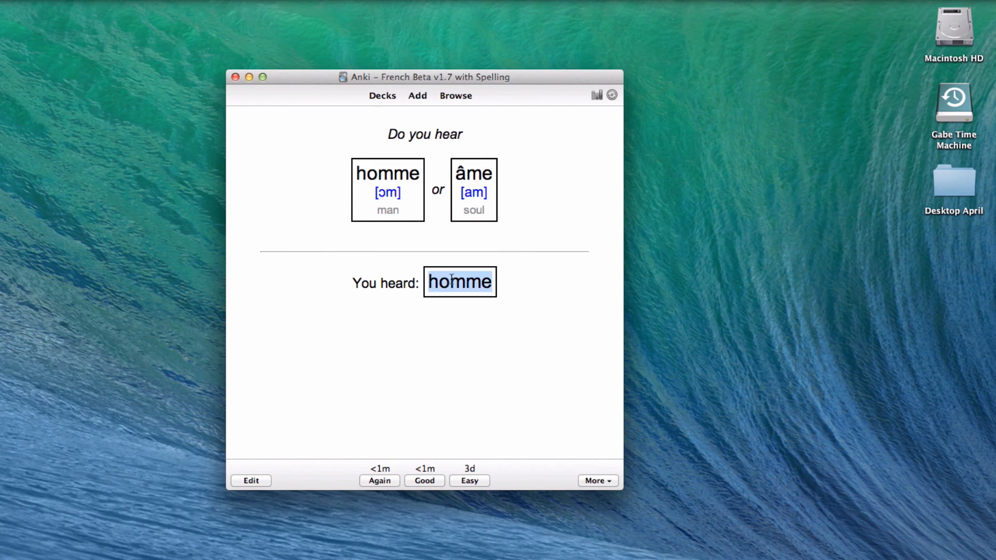
pyautogui.click(454, 286)
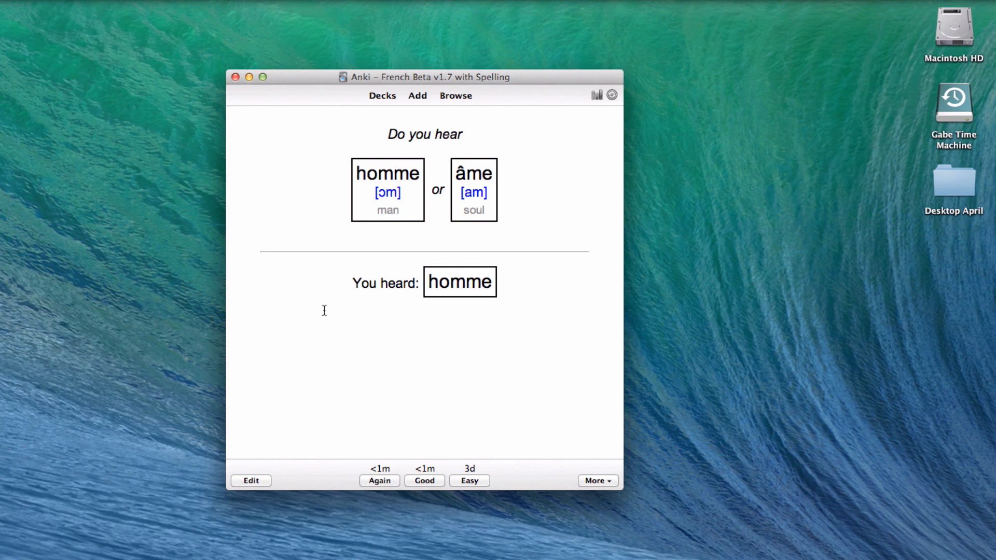
pyautogui.press('super+Tab')
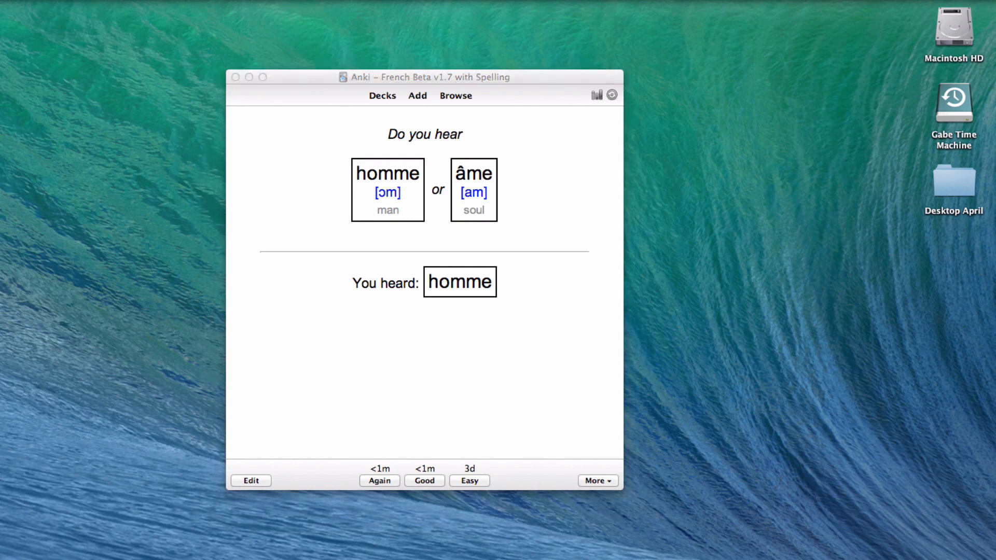
pyautogui.click(361, 346)
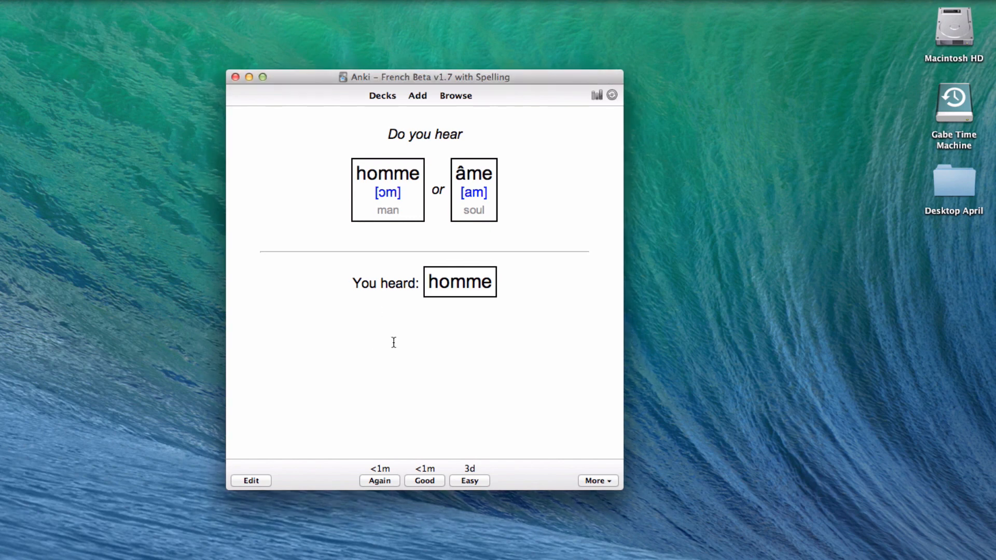